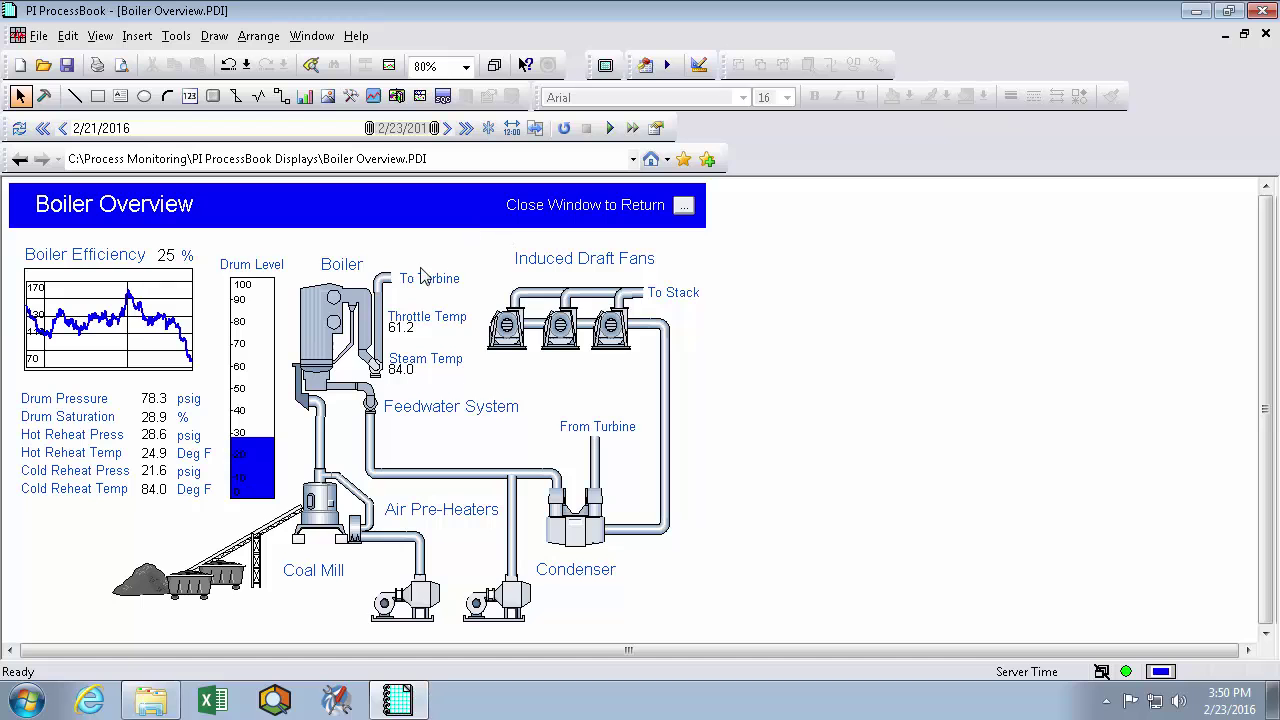
Shift the time range so the Boiler Overview shows 19 % efficiency, 120.4 psig and a full drum level.
drag(215, 250, 288, 521)
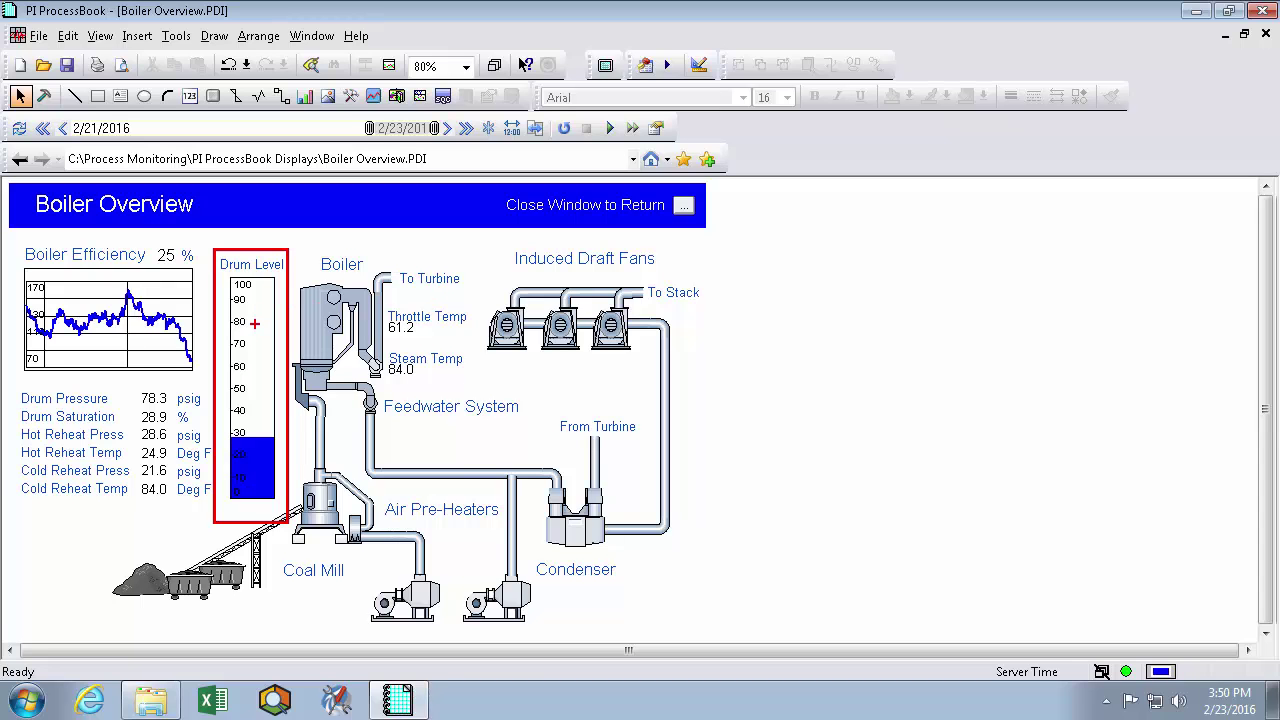
drag(254, 321, 312, 322)
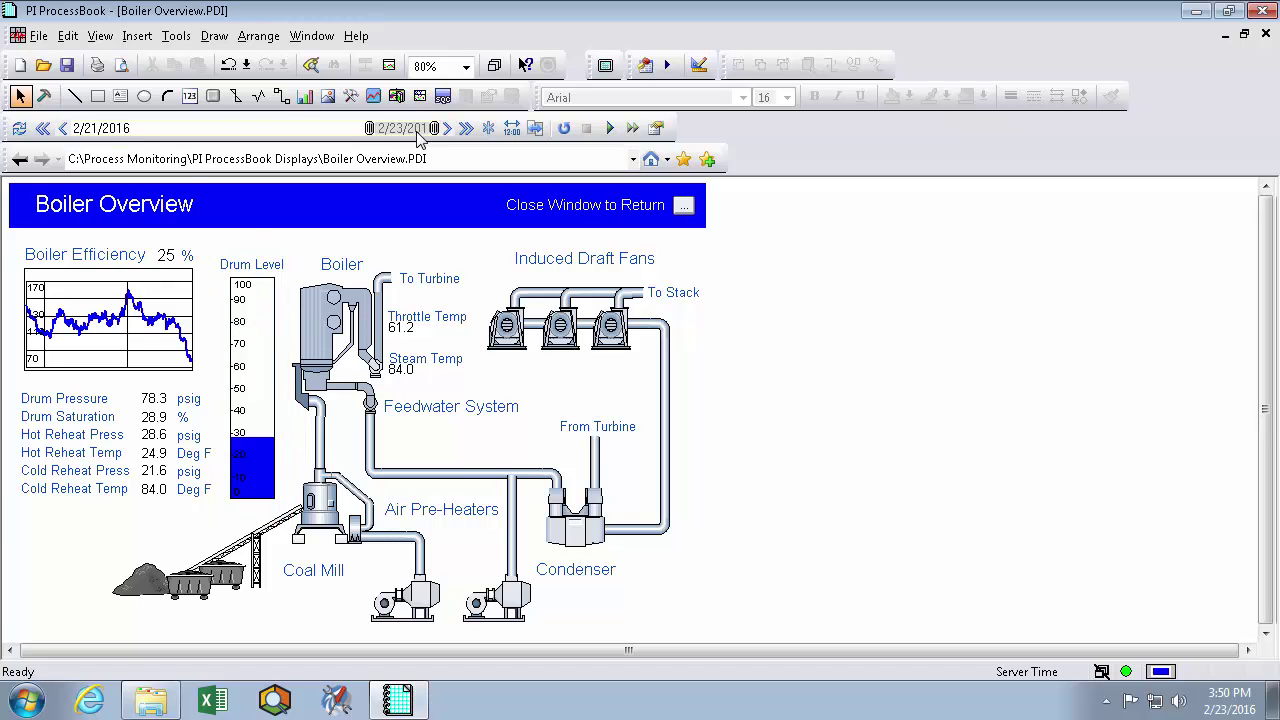
drag(408, 135, 331, 128)
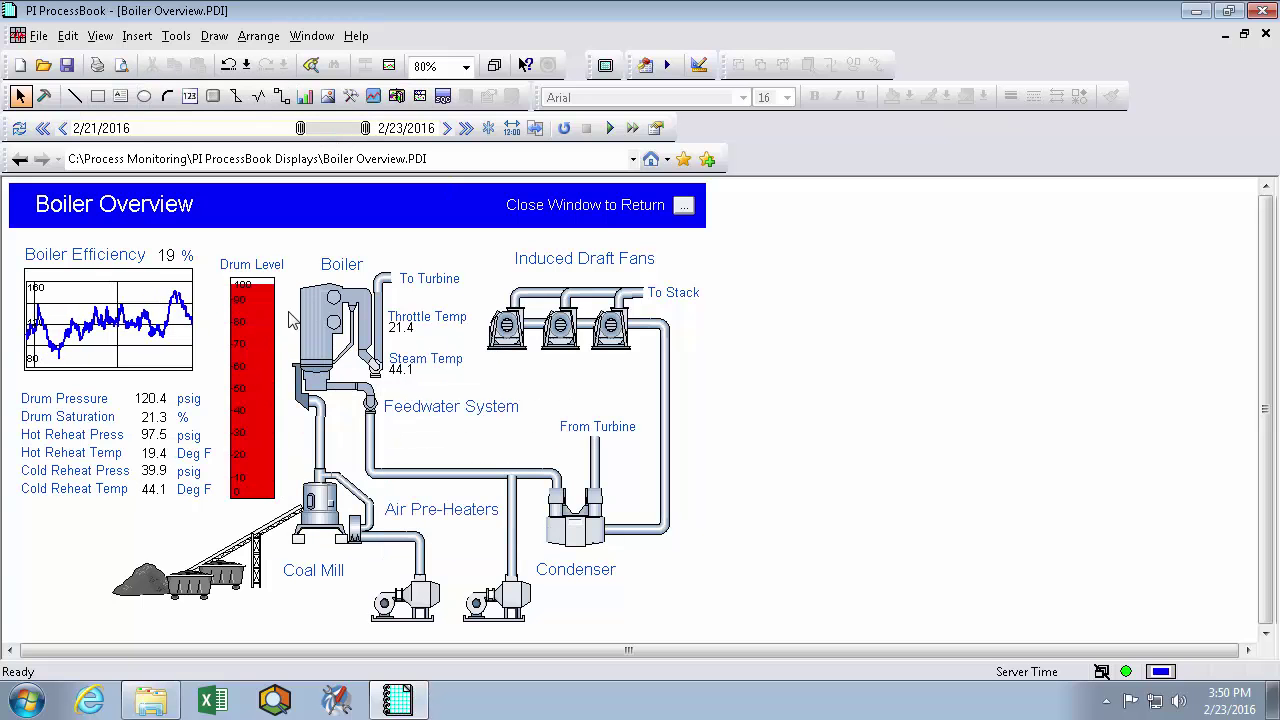
drag(310, 447, 610, 588)
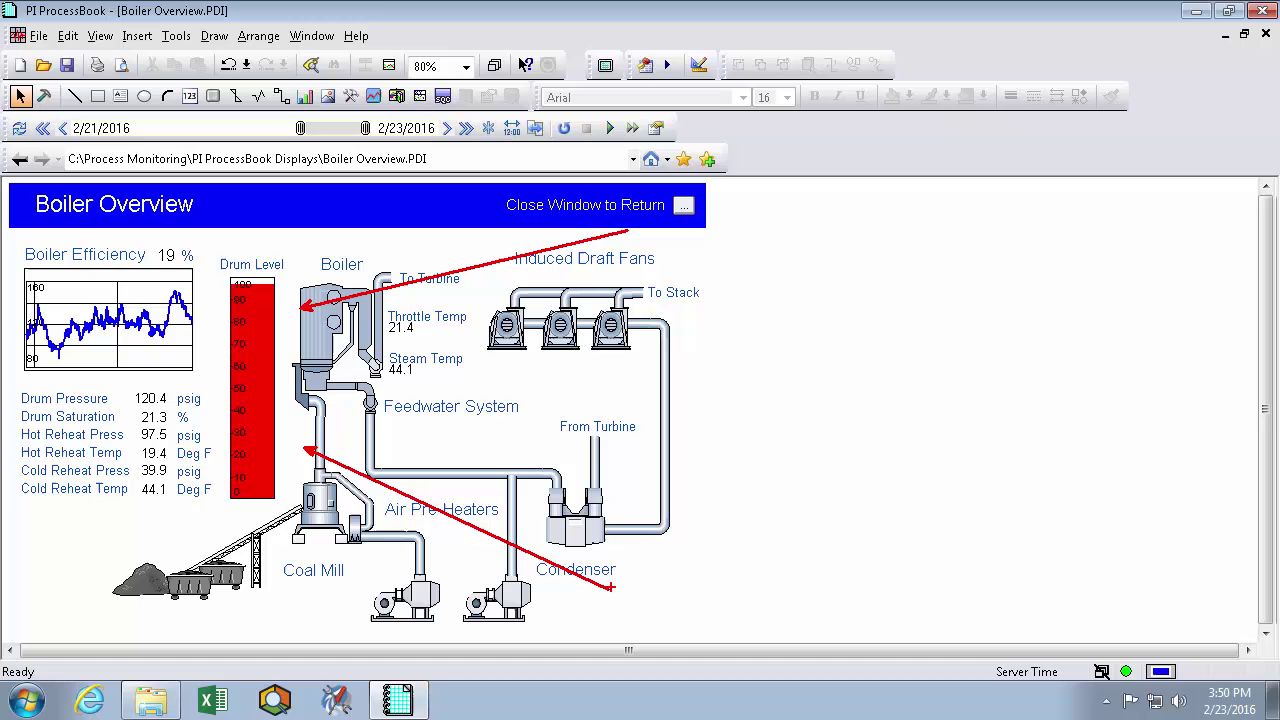
key(Escape)
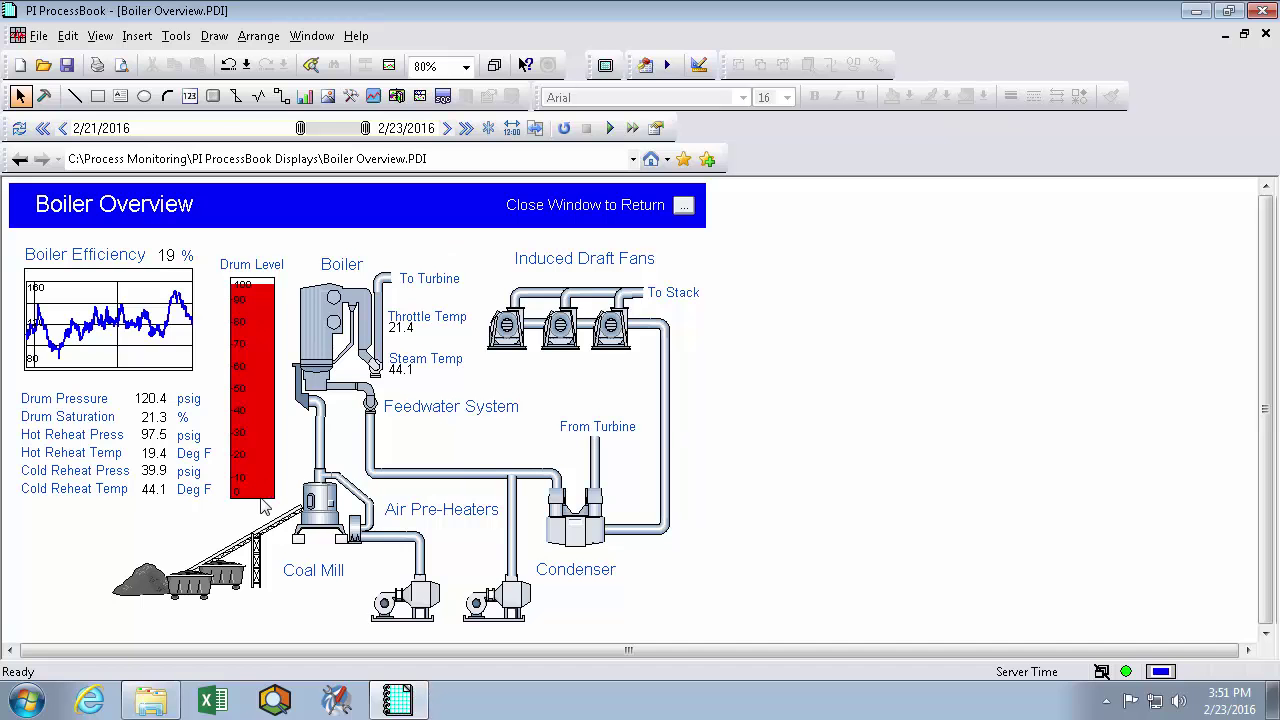
Bring the Mixing Tank 1 Display.pdi window to the front.
click(300, 38)
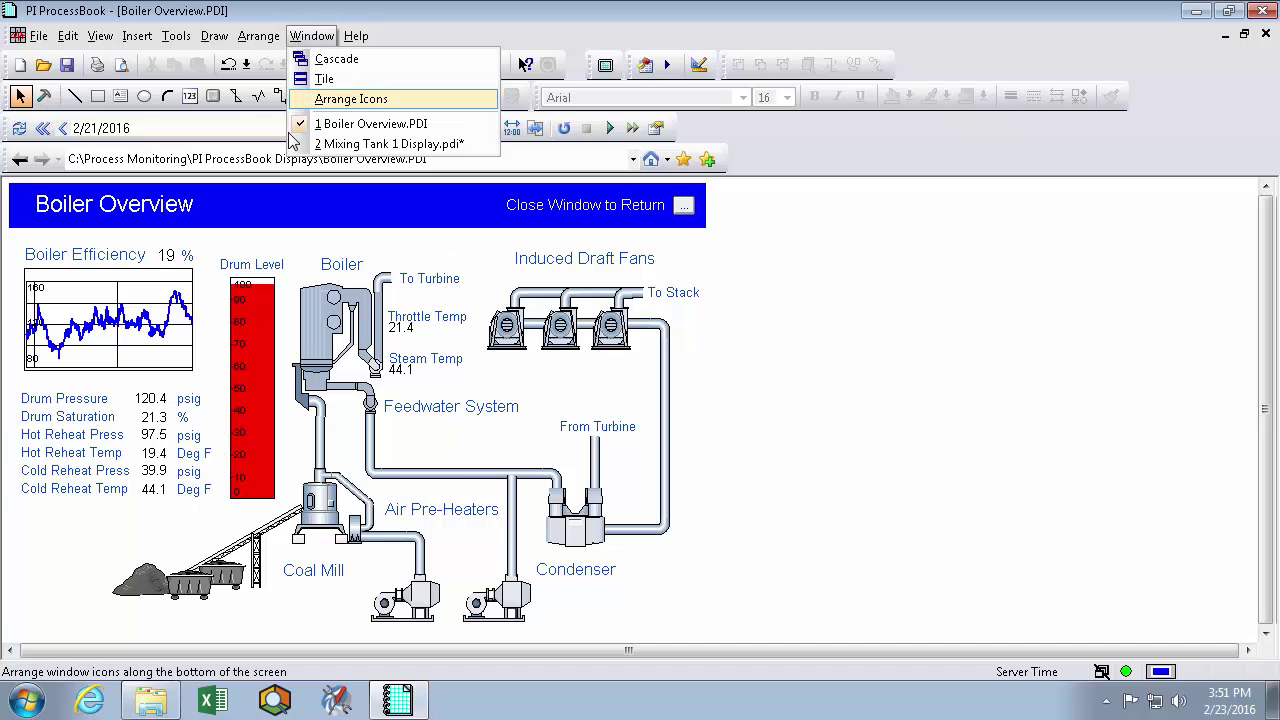
click(366, 146)
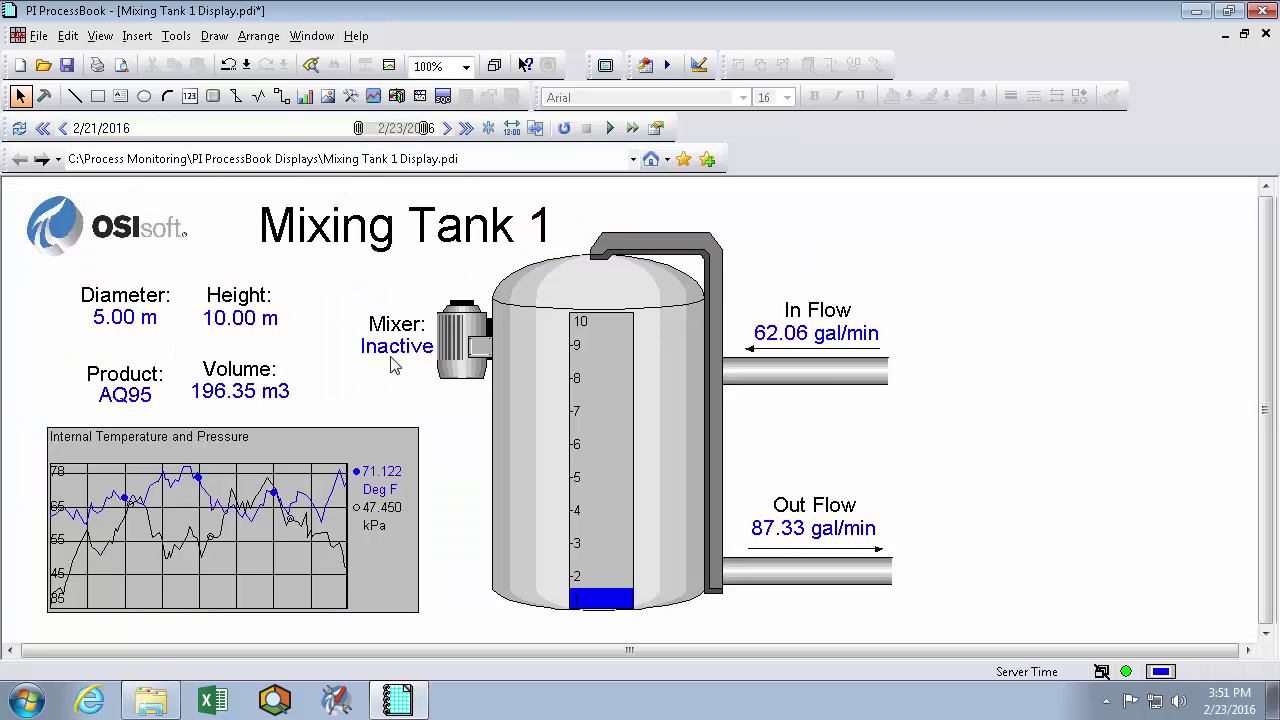
drag(348, 306, 416, 340)
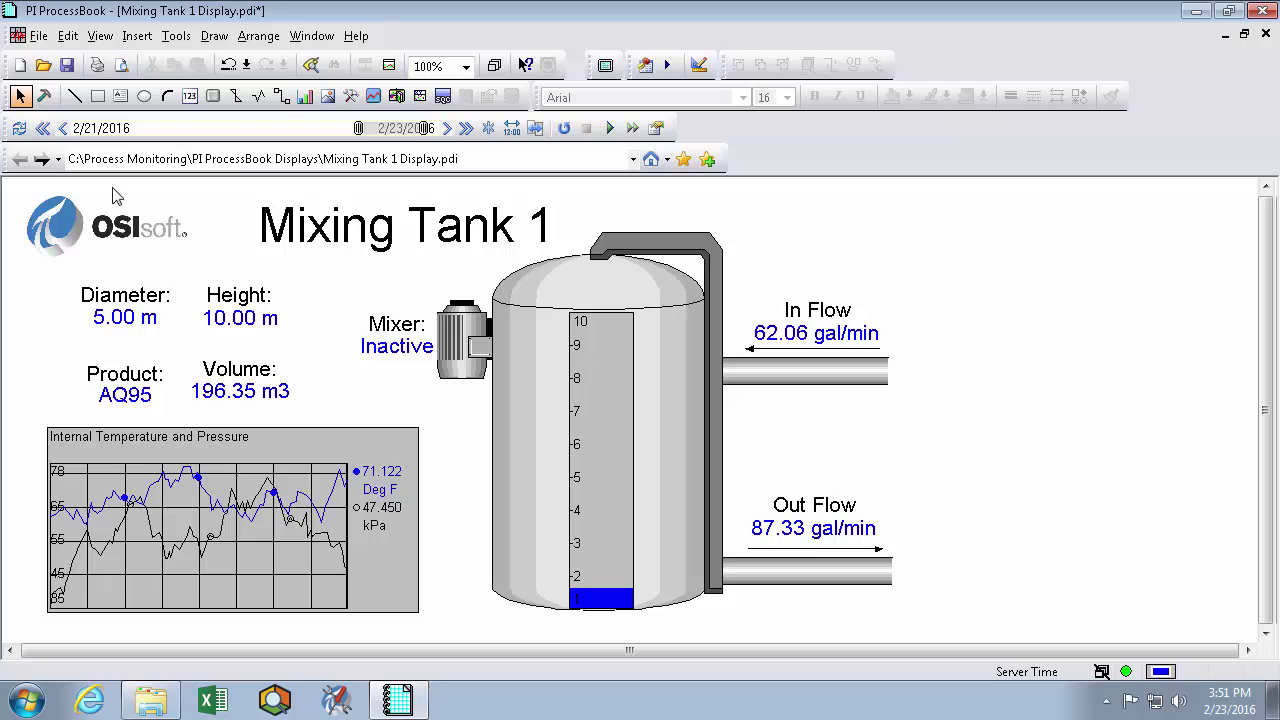
Switch to build mode and select the Mixer: Inactive value text.
click(44, 96)
click(420, 352)
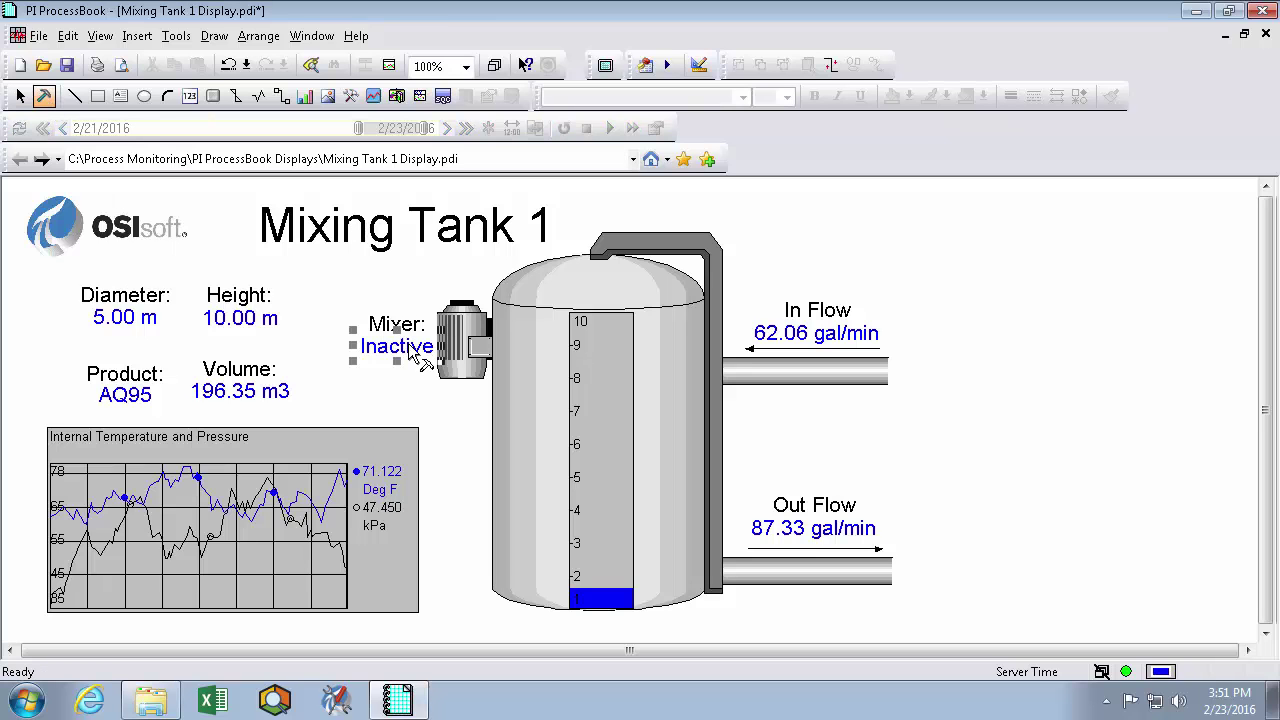
click(67, 35)
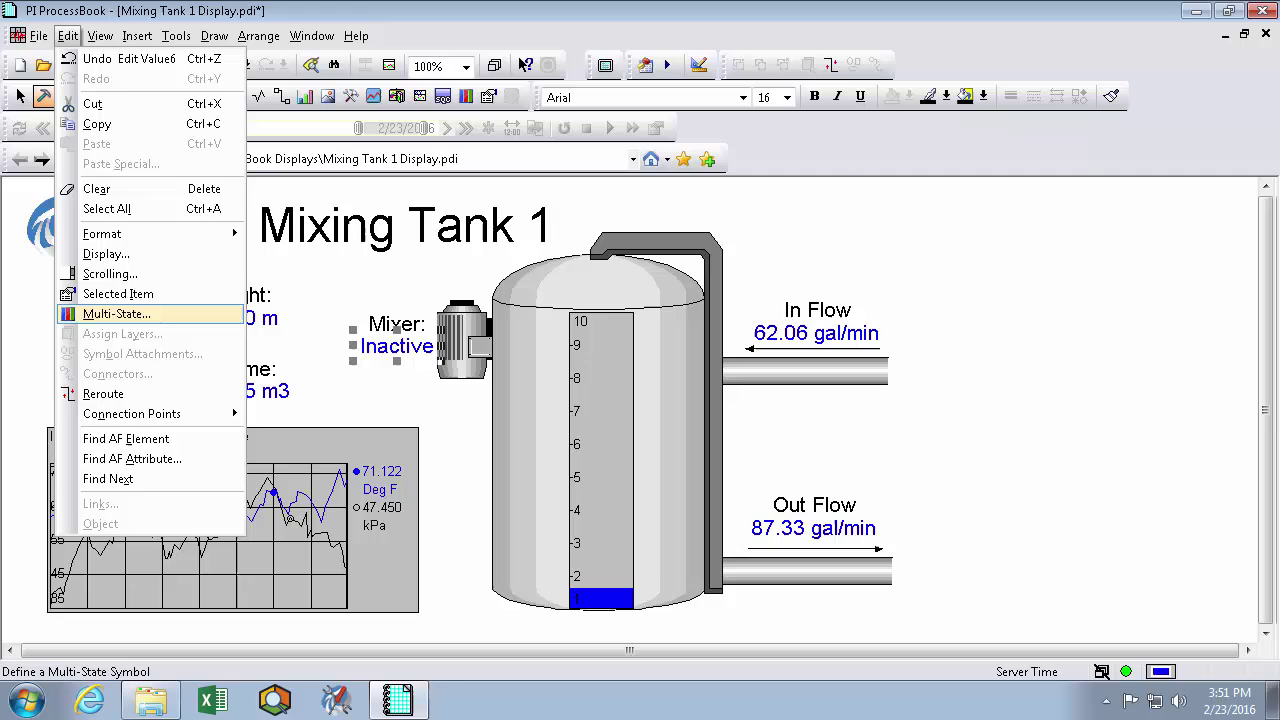
Start a multi-state symbol for the Mixer text with AF2 as the data source.
click(155, 315)
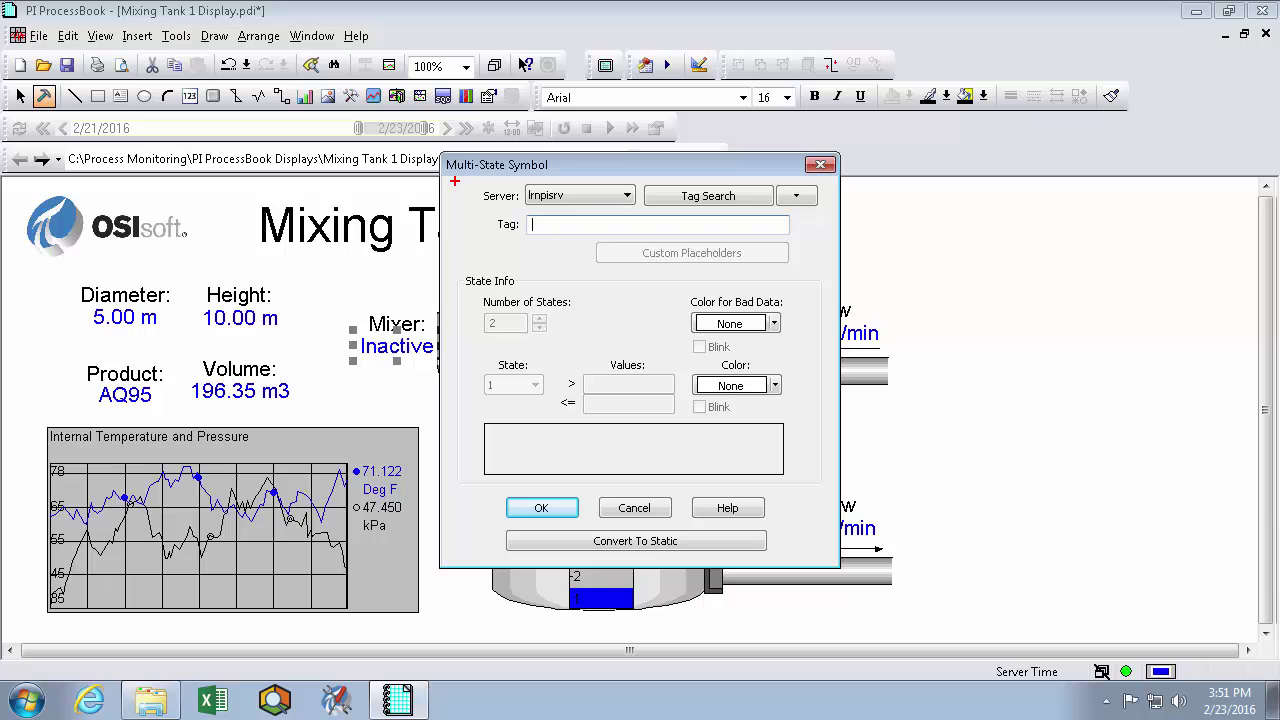
drag(450, 175, 828, 266)
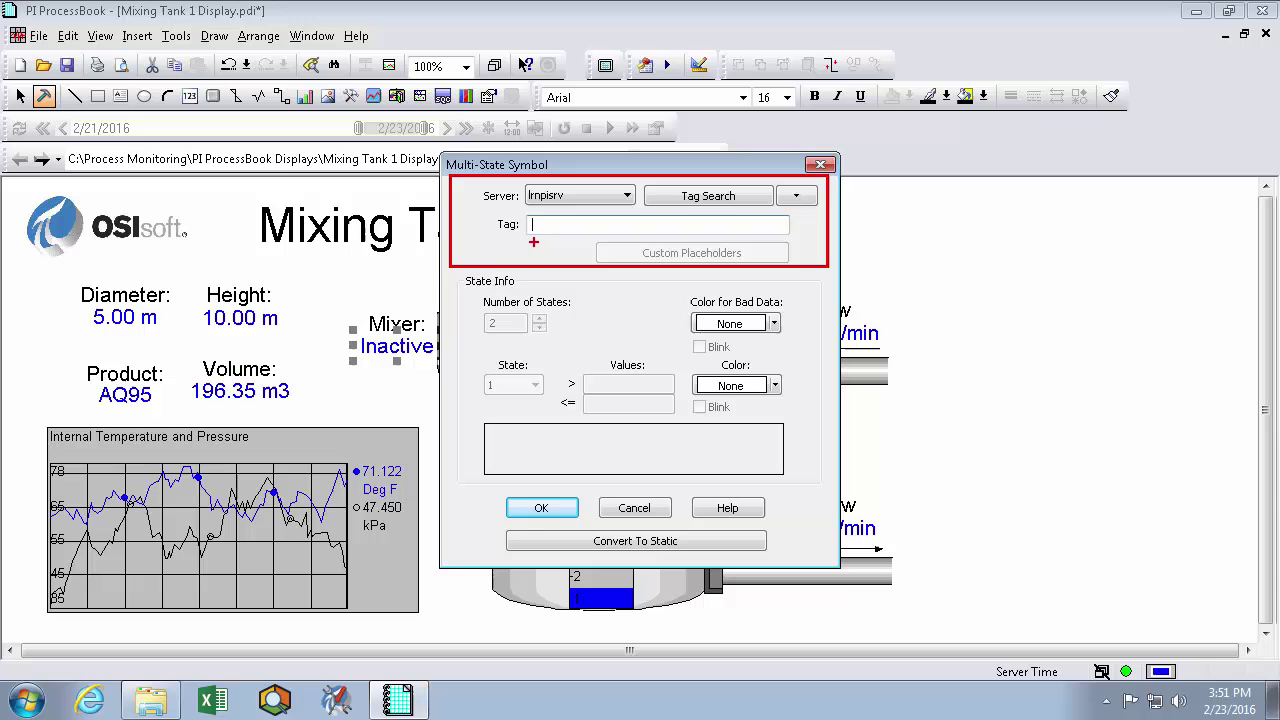
drag(535, 240, 482, 280)
drag(710, 198, 688, 236)
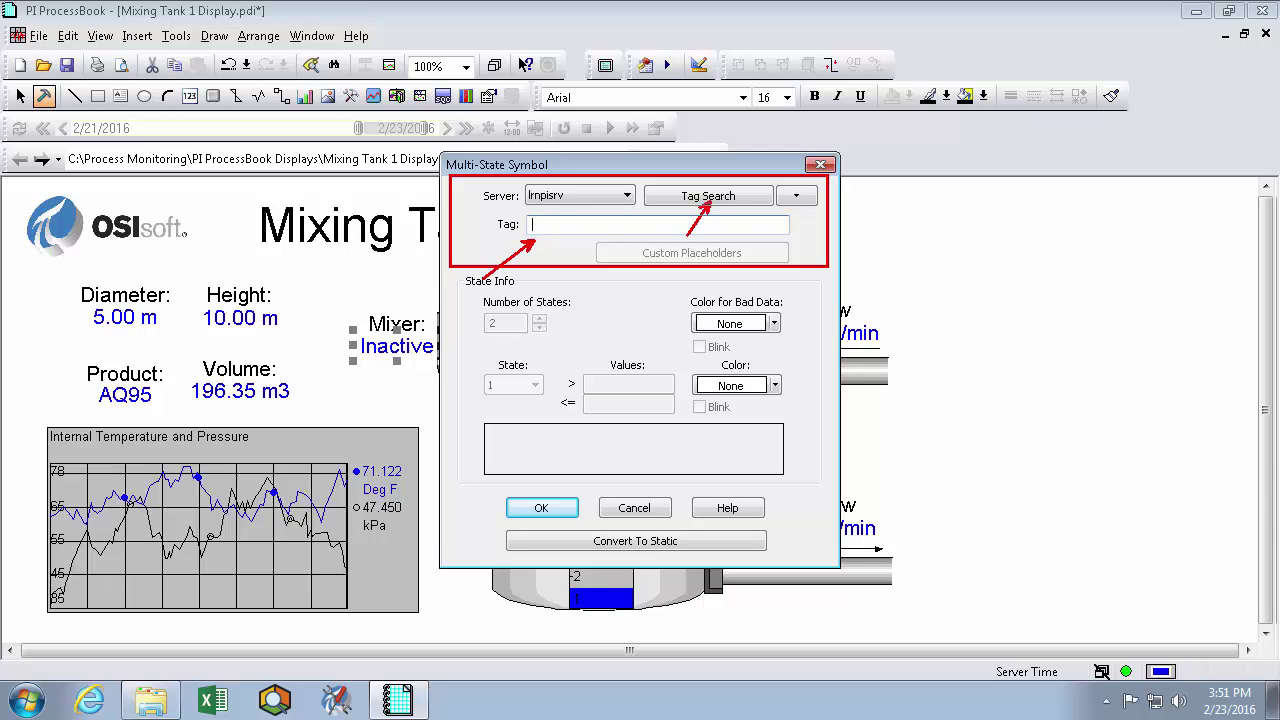
key(Escape)
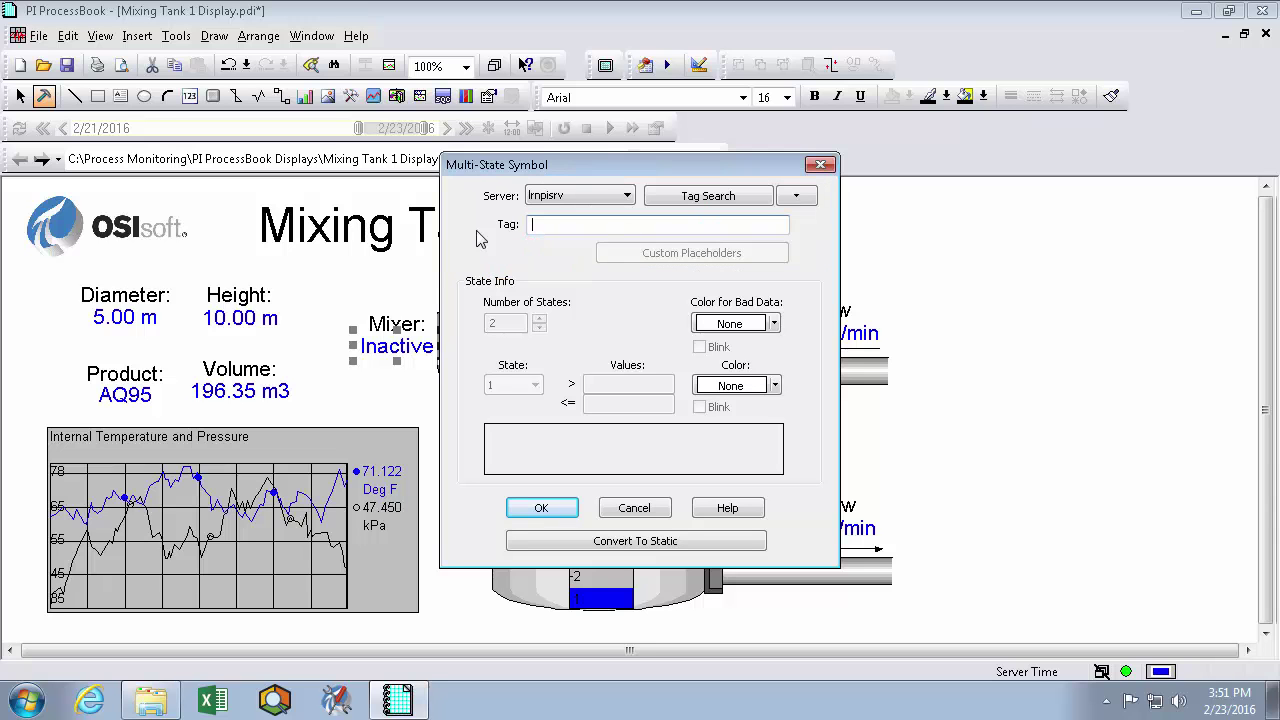
click(797, 198)
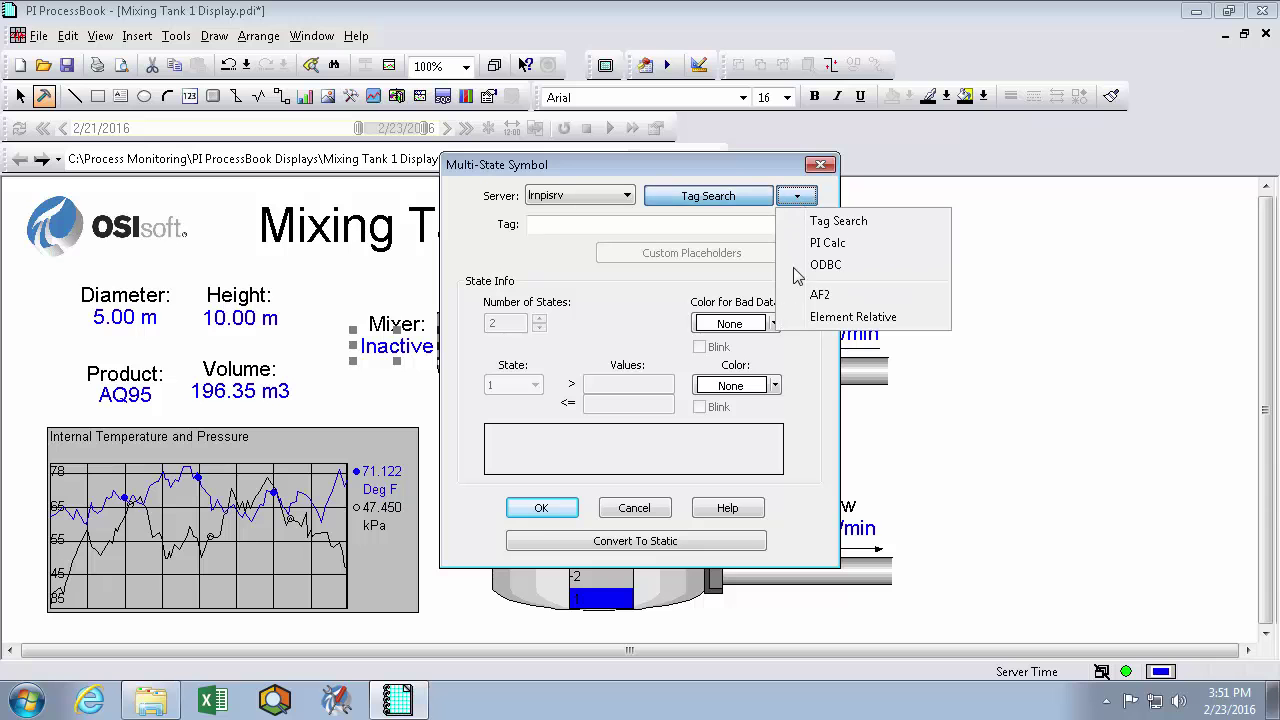
click(890, 296)
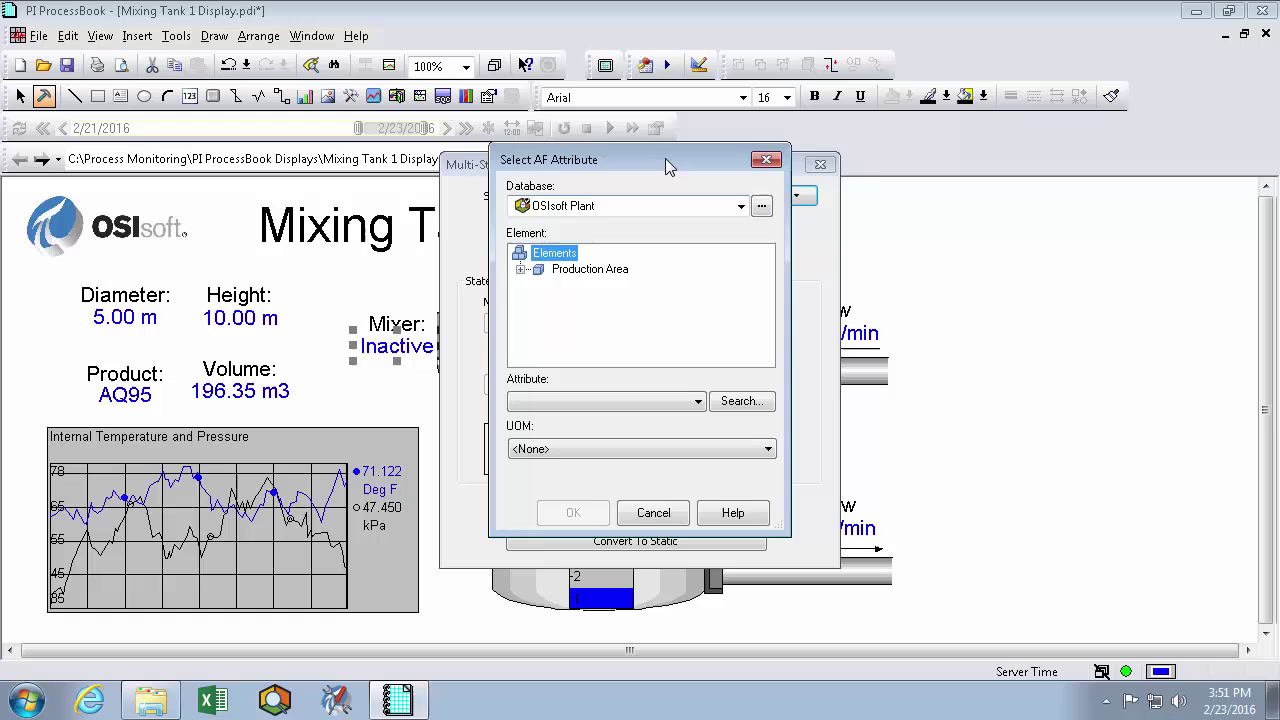
drag(665, 158, 802, 166)
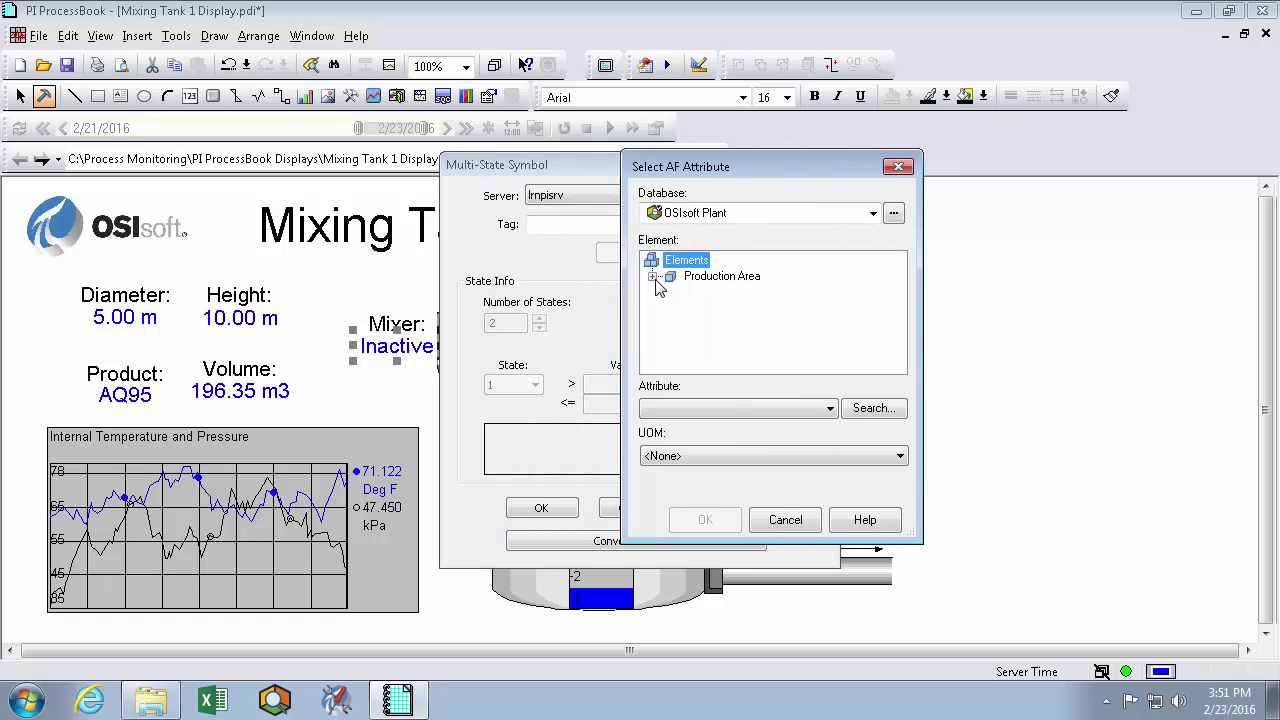
Link it to the Mixer attribute under Production Area > Production Line1 > Mixing Tank1.
click(653, 277)
click(671, 292)
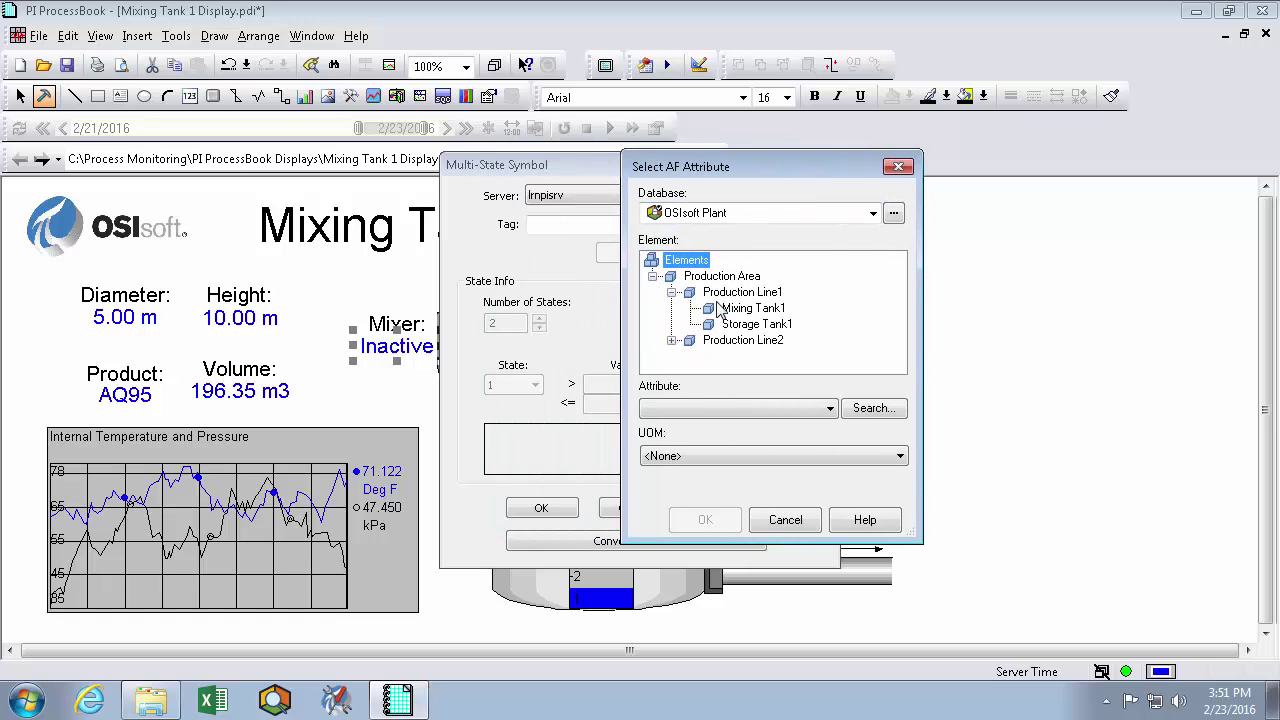
click(783, 310)
click(689, 407)
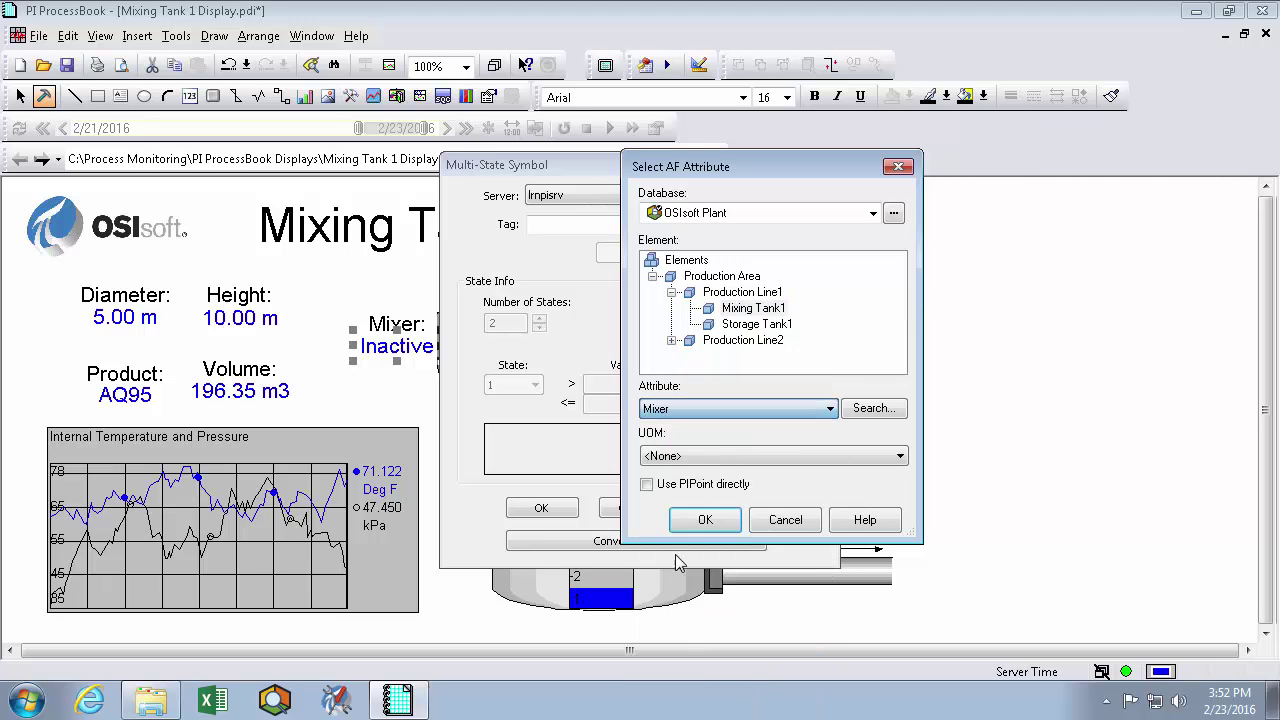
click(660, 648)
click(706, 521)
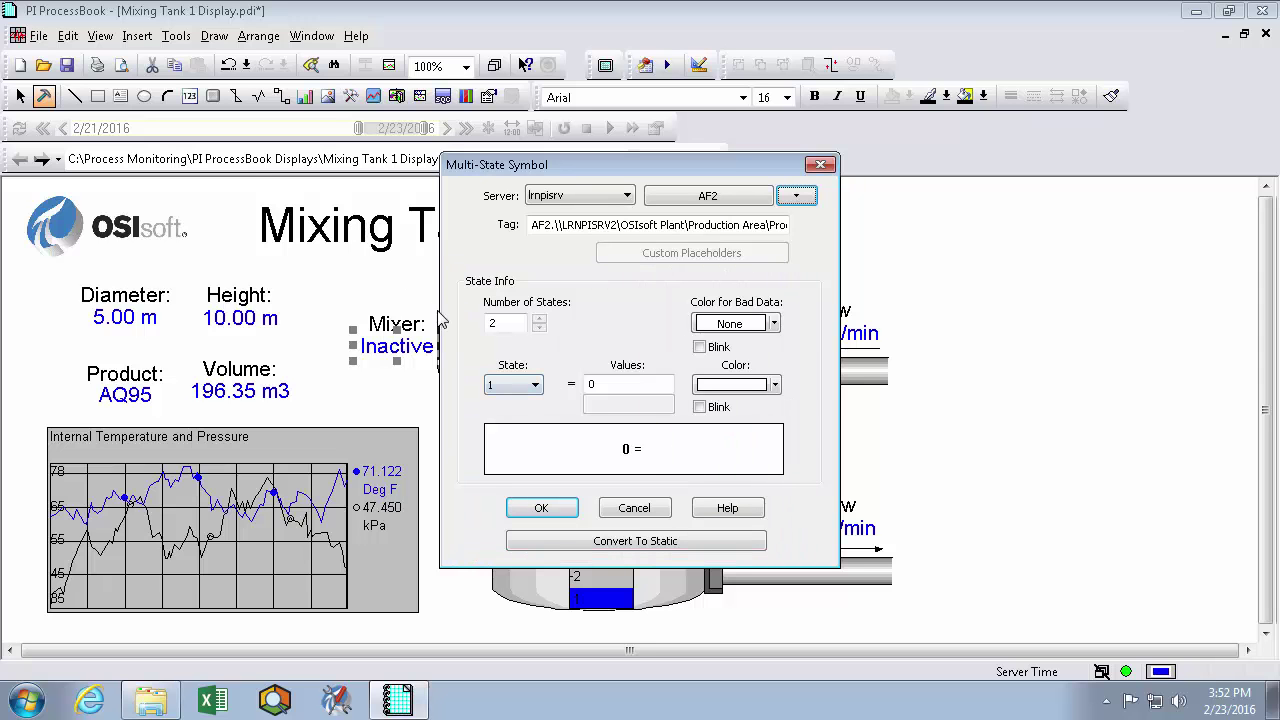
Set state 1 of the Mixer symbol to value 0 with blue colour.
drag(516, 325, 465, 328)
click(506, 325)
click(536, 386)
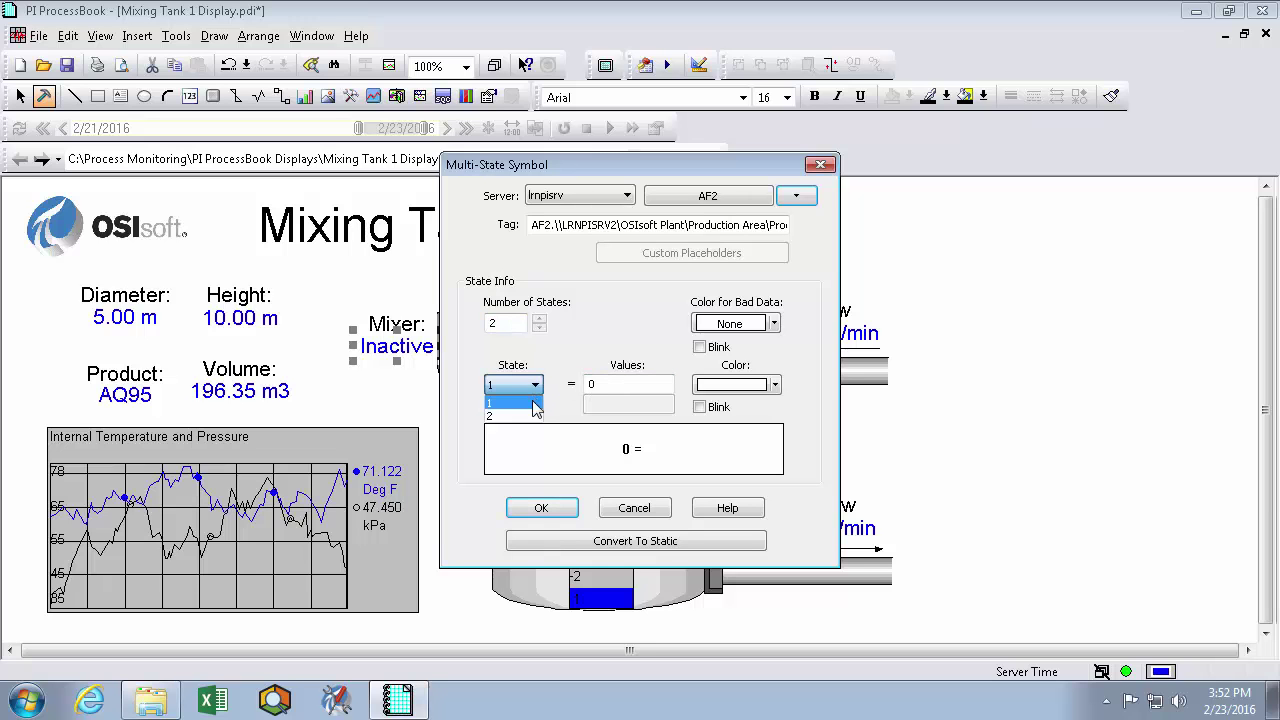
click(536, 405)
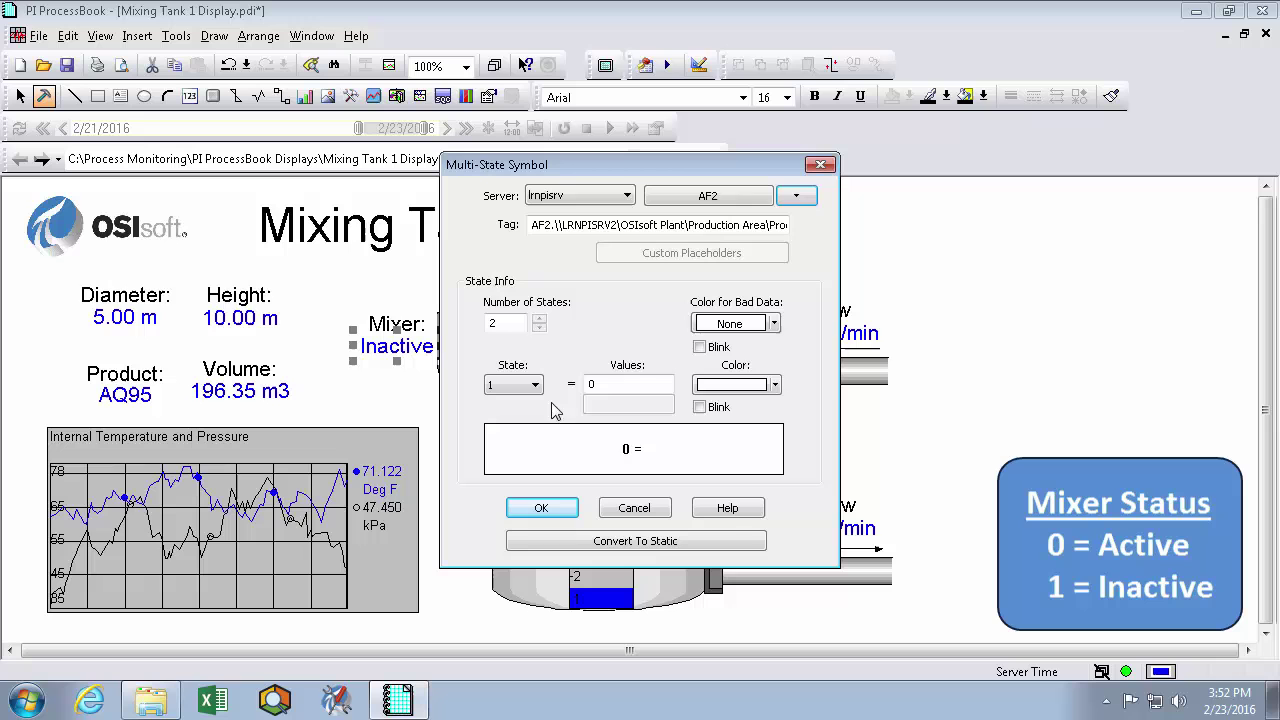
click(775, 385)
click(781, 416)
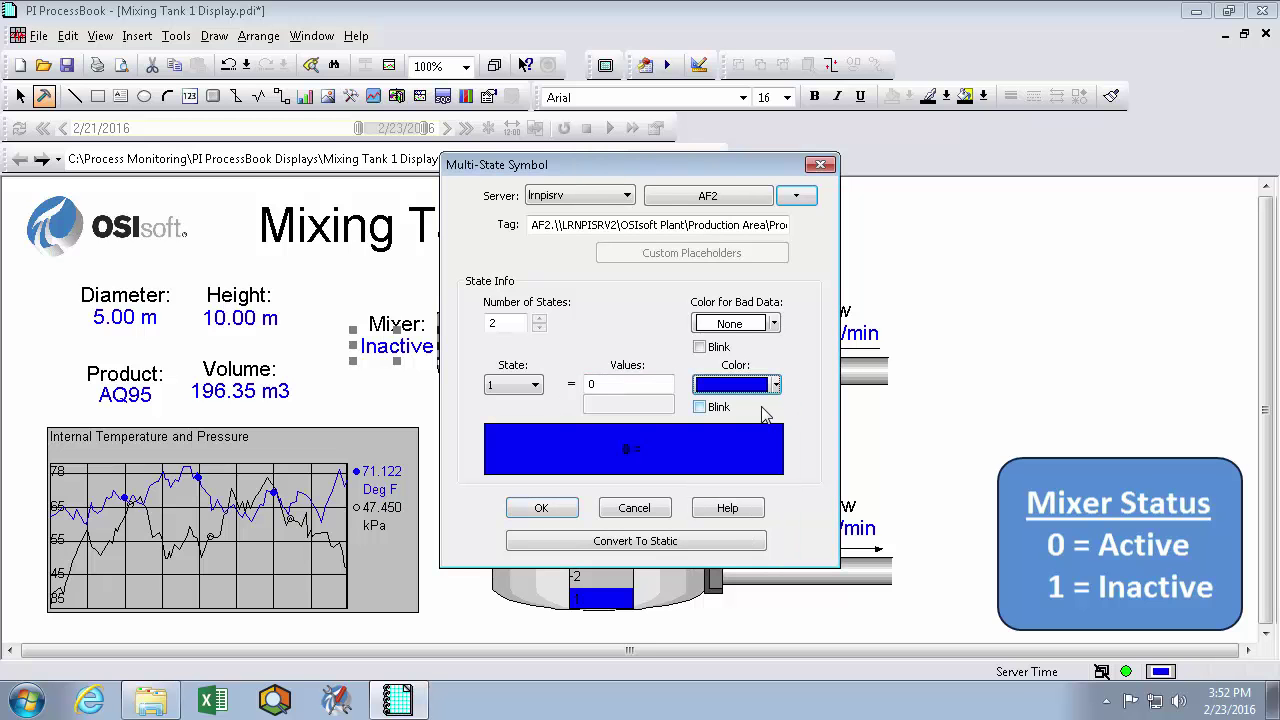
click(605, 384)
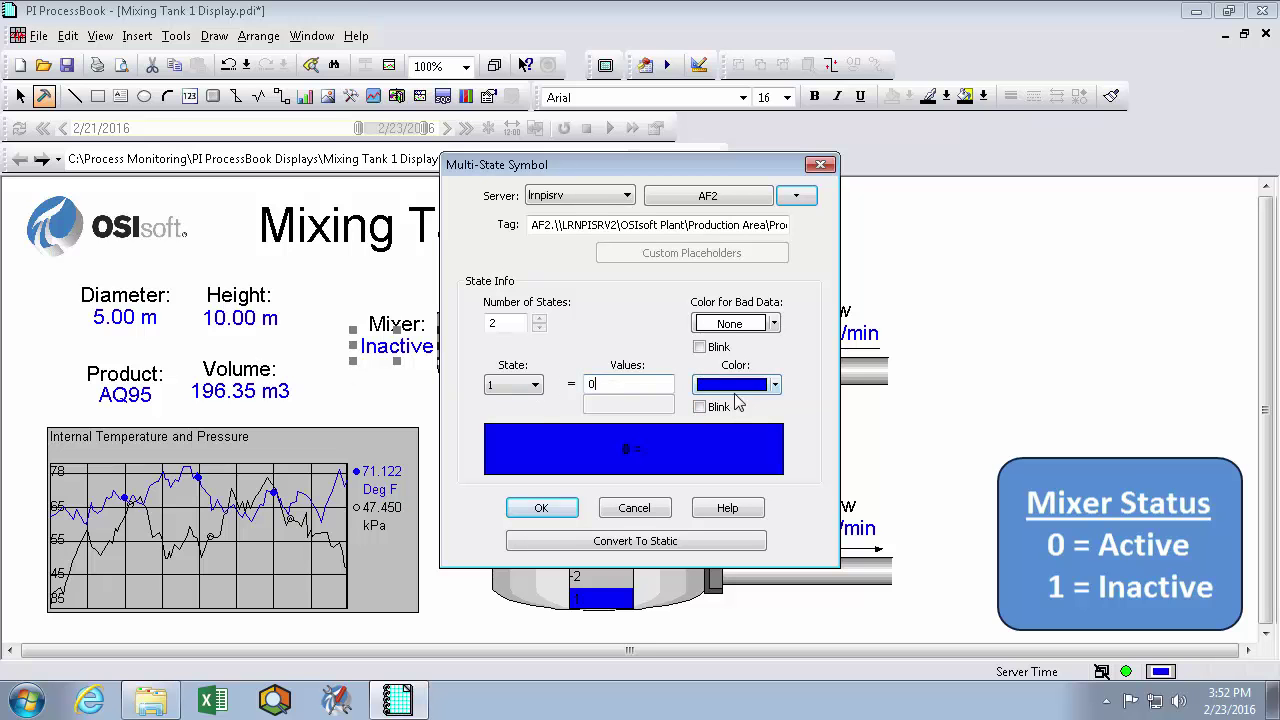
Set state 2 to value 1 with red colour.
click(535, 385)
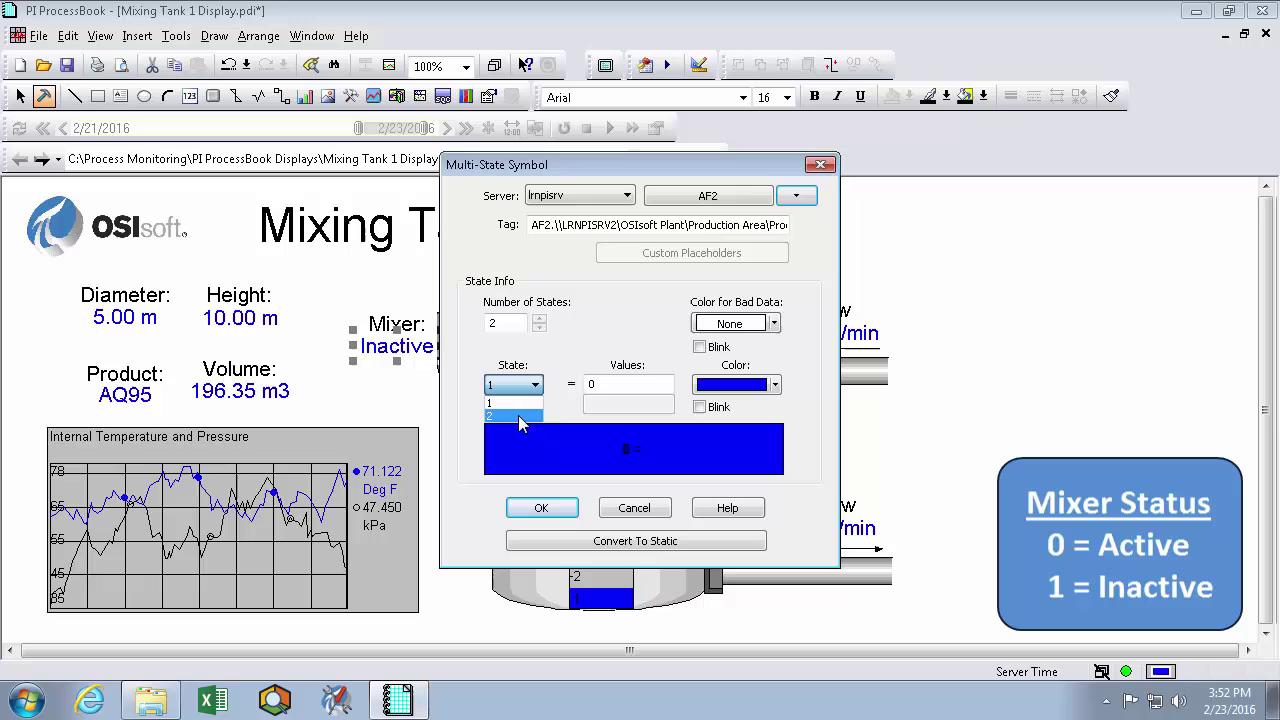
click(530, 410)
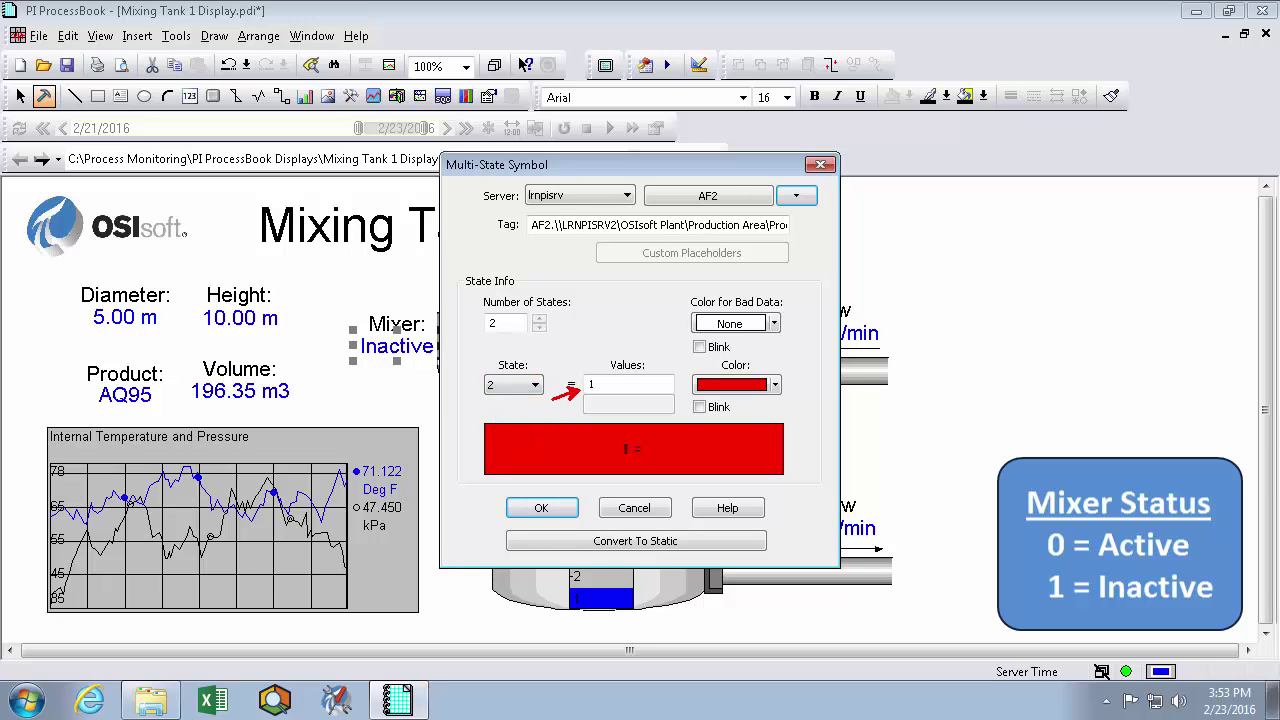
click(600, 385)
click(775, 385)
click(737, 414)
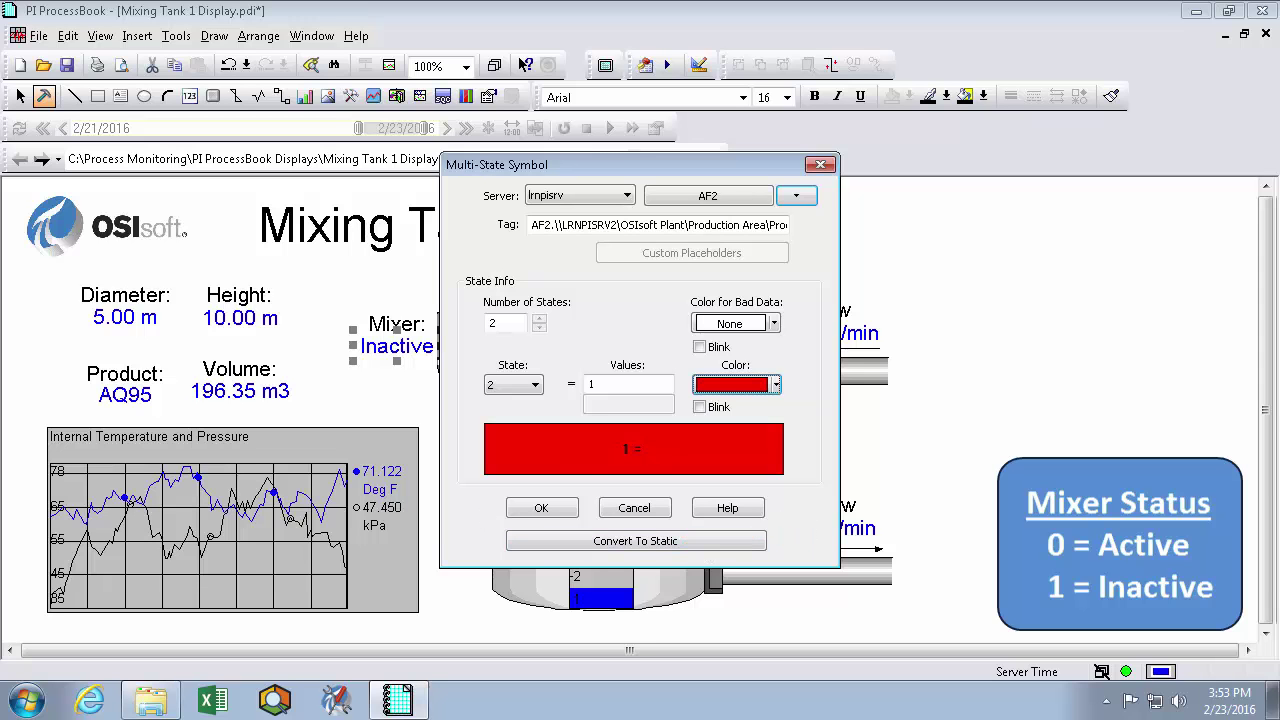
Confirm the Mixer state colours, run the display, and move the time range later.
click(540, 511)
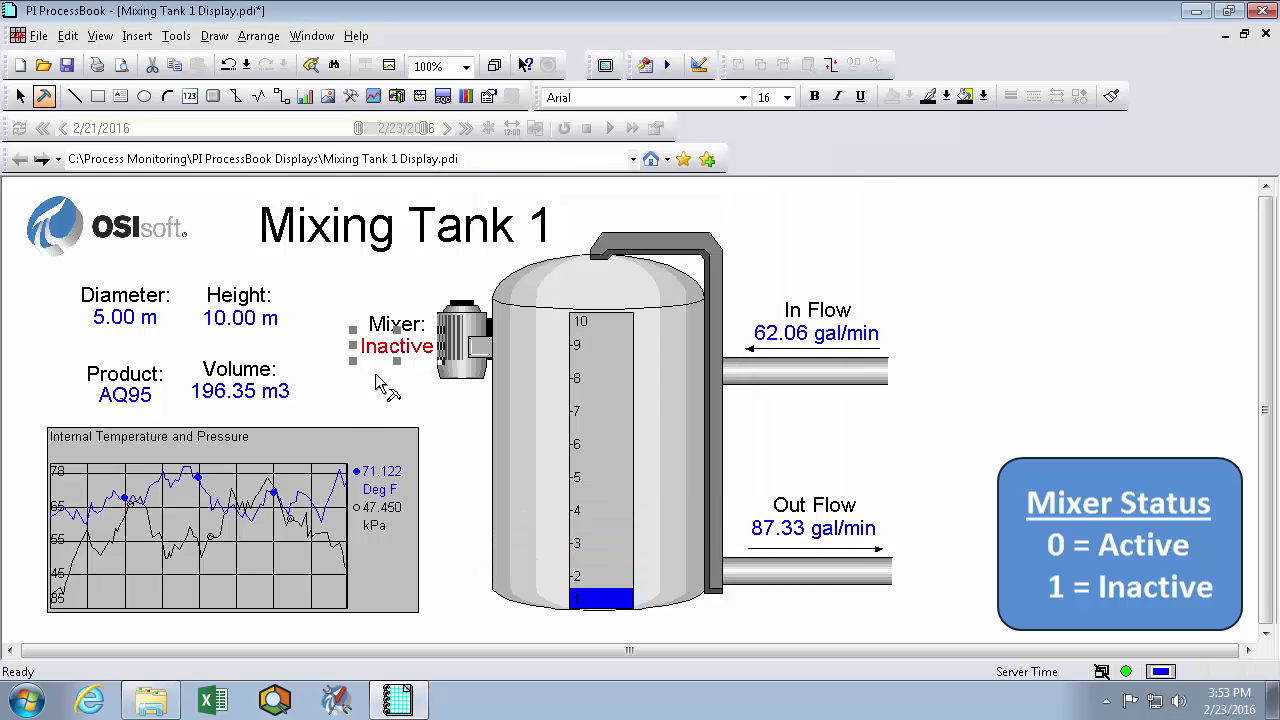
click(20, 95)
drag(370, 130, 381, 130)
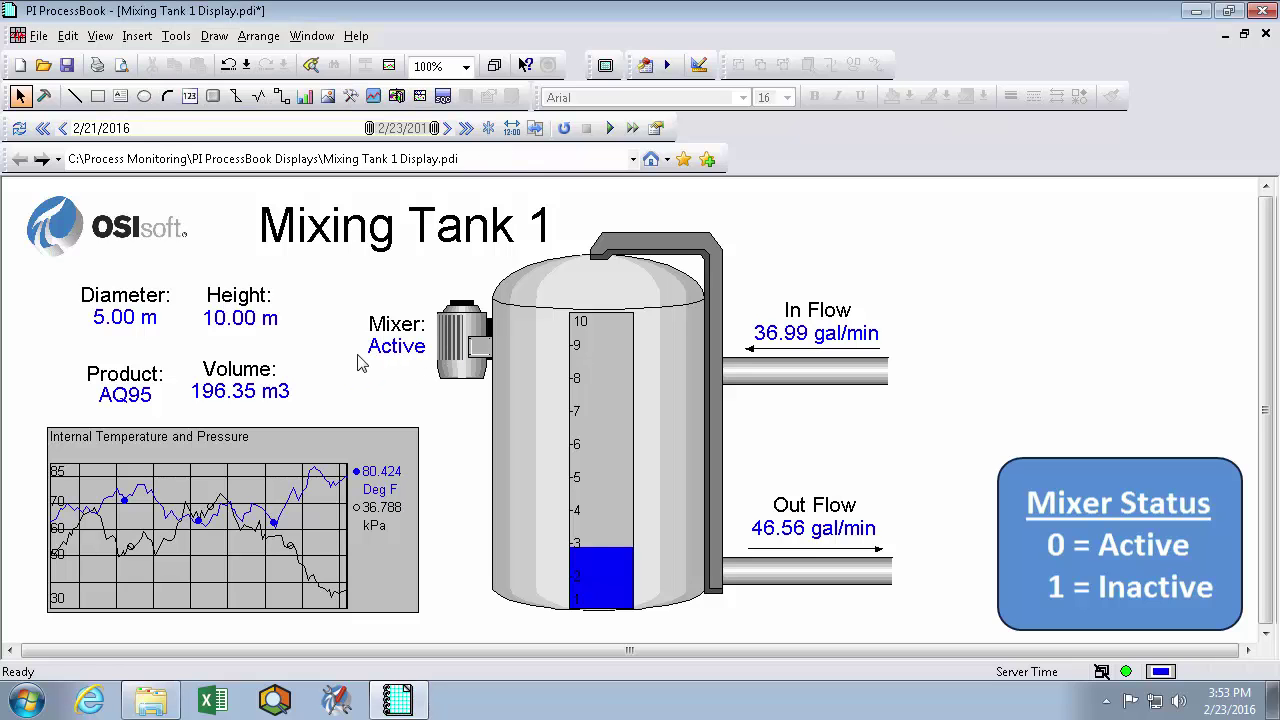
Return to build mode and start a multi-state definition for the mixer motor symbol.
click(43, 97)
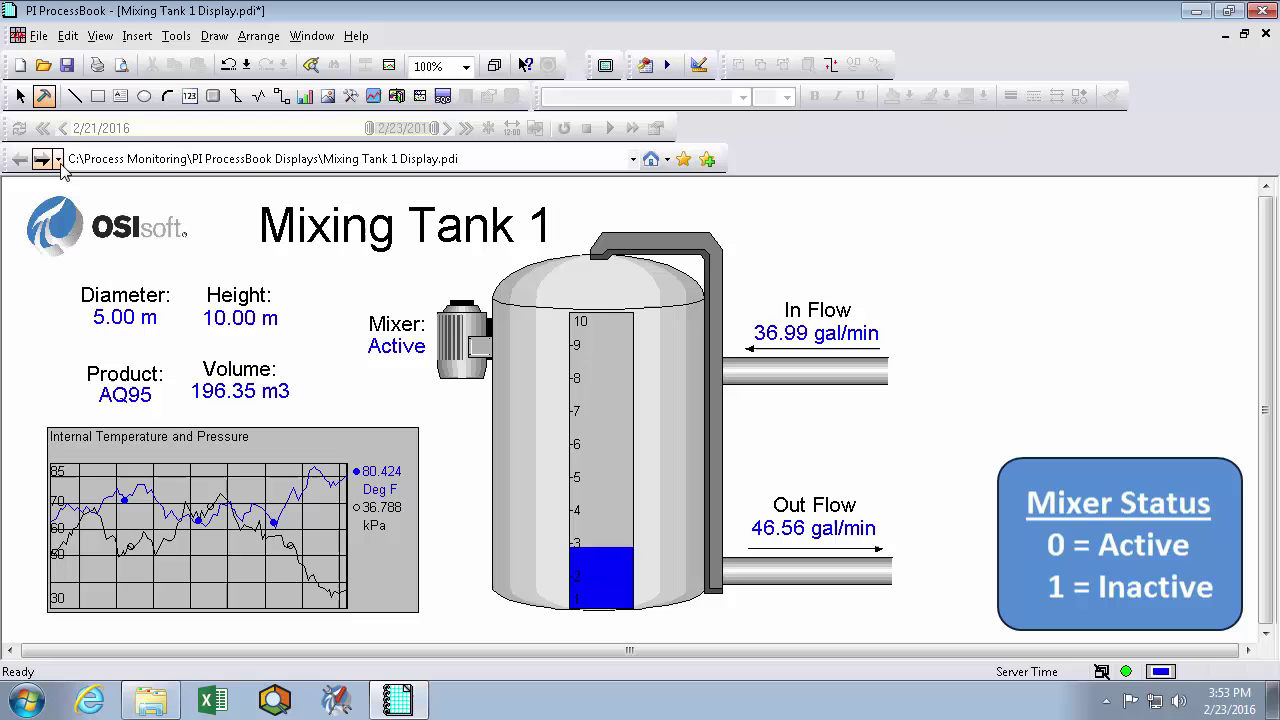
click(472, 345)
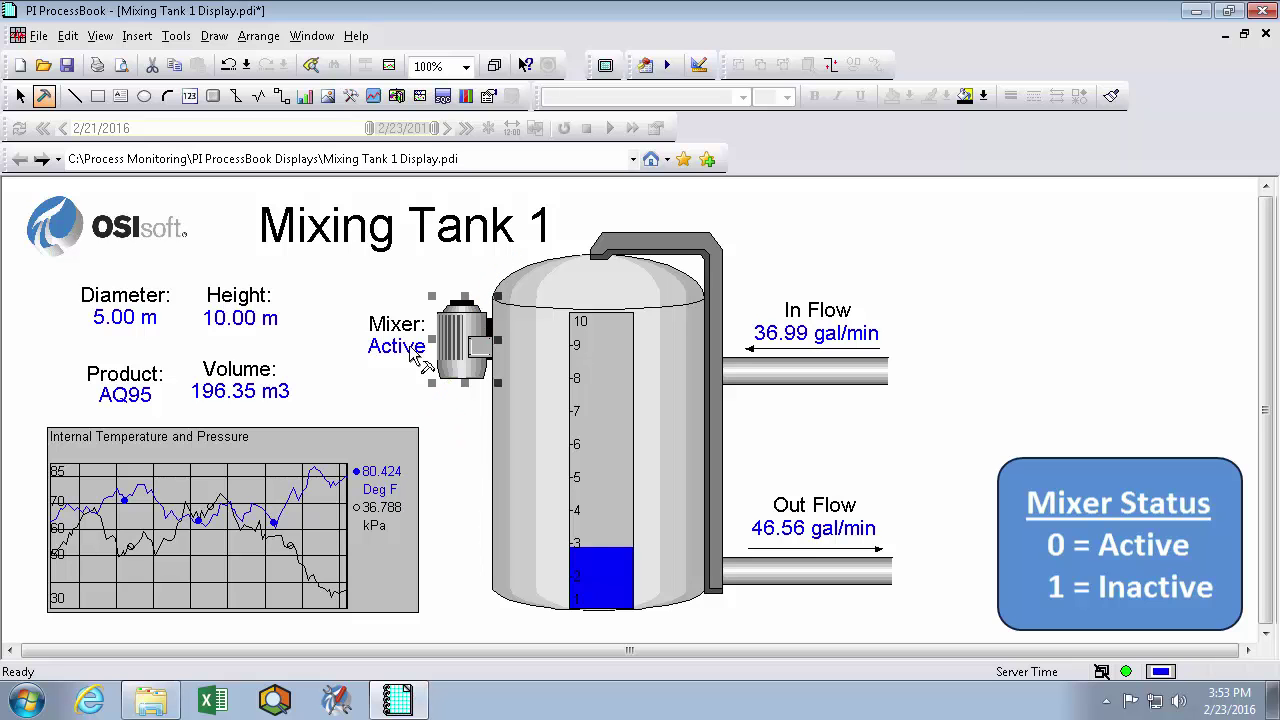
click(70, 38)
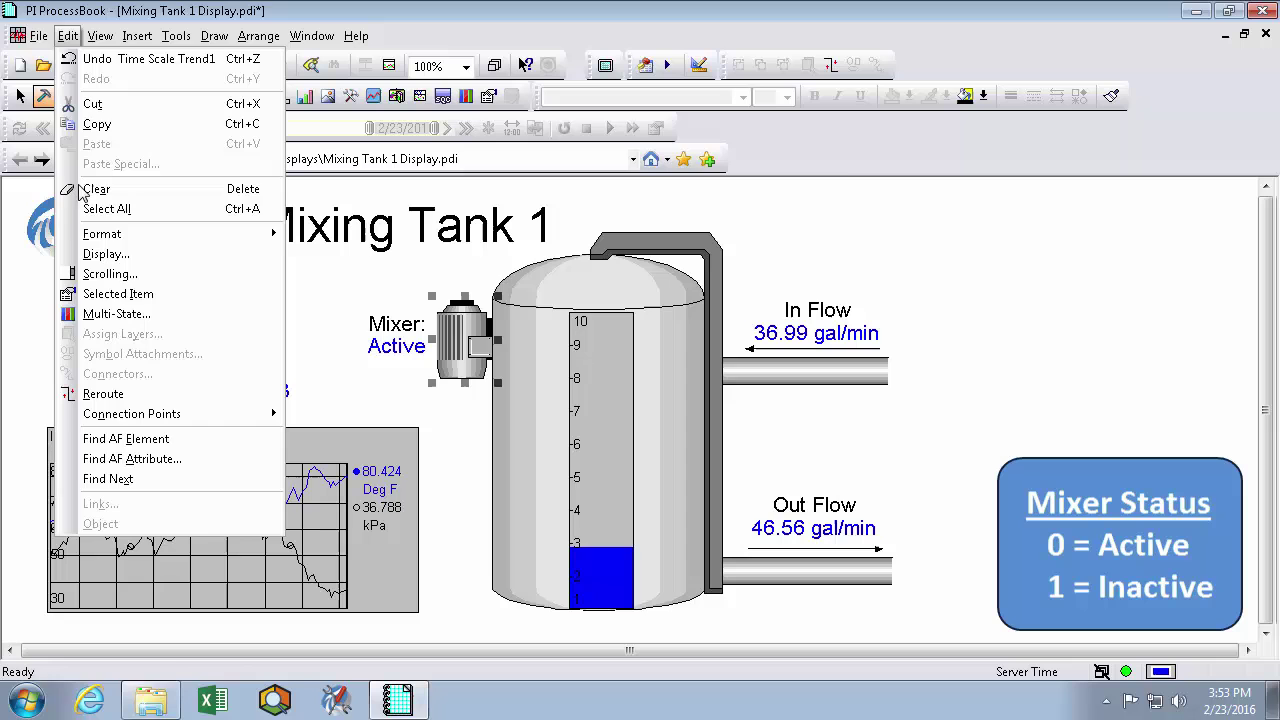
click(122, 314)
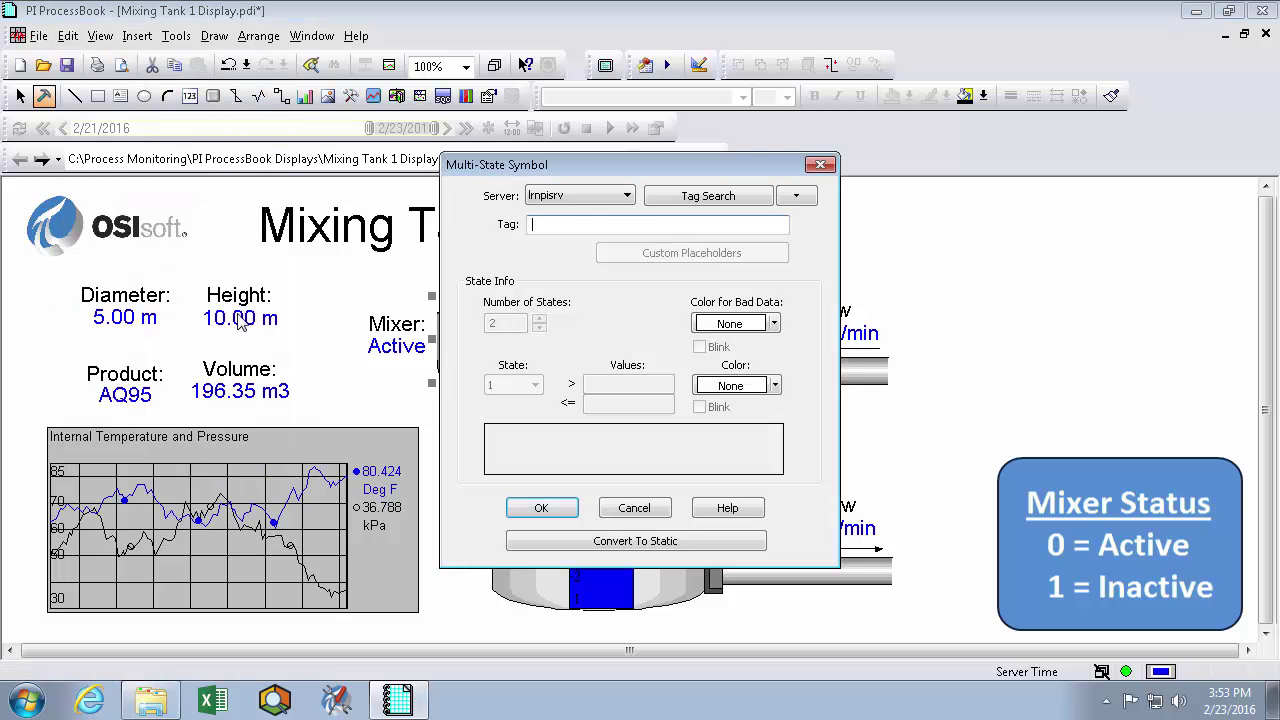
Link the motor symbol to Mixing Tank1's Mixer AF attribute.
click(797, 198)
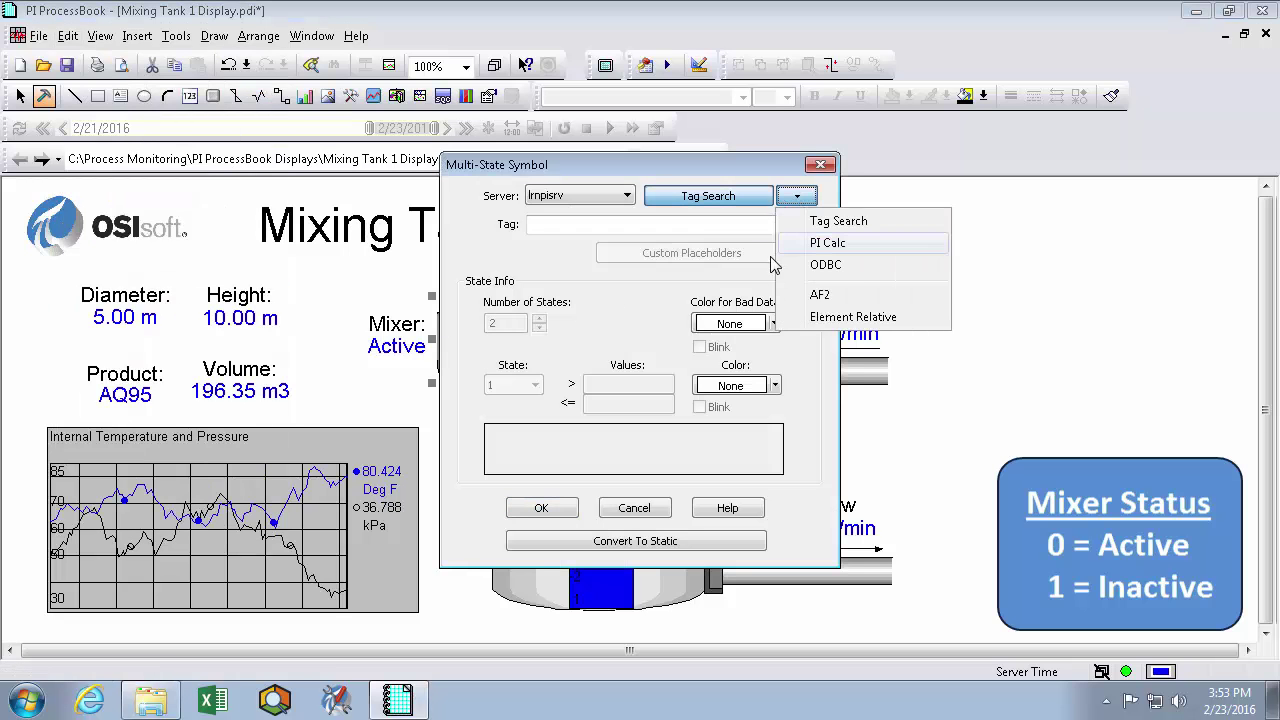
click(820, 294)
click(520, 270)
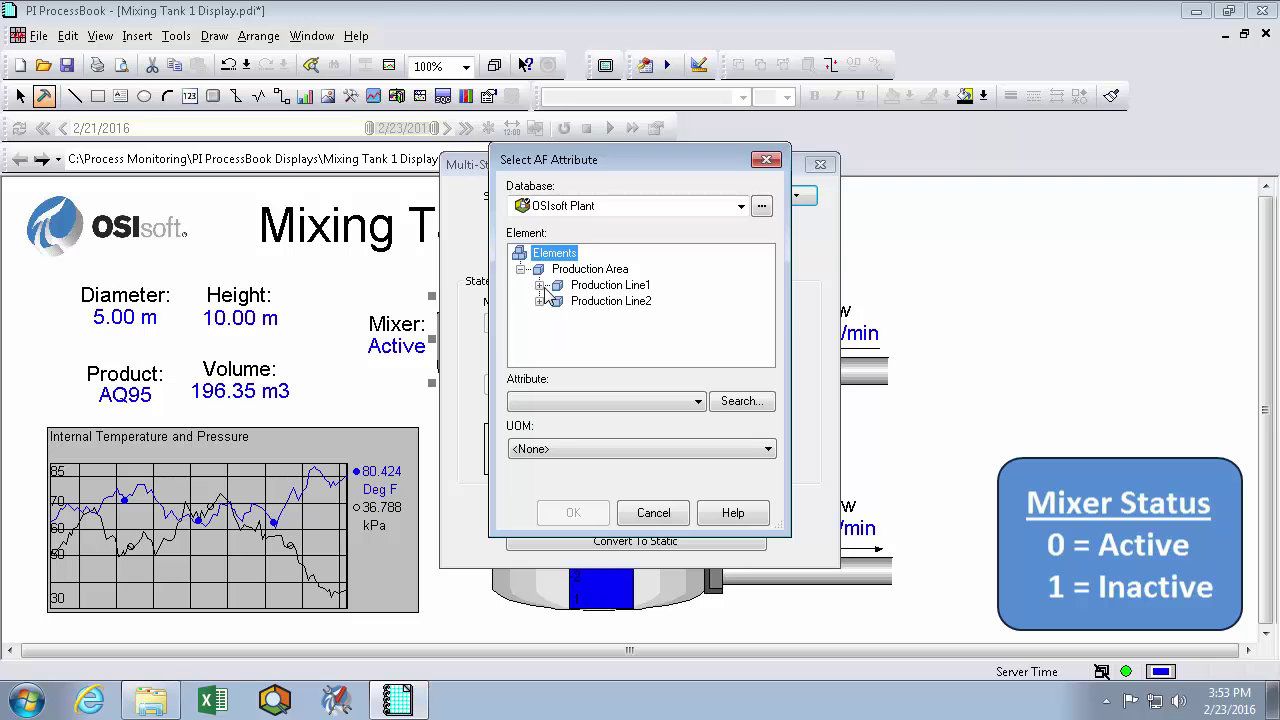
click(539, 285)
click(612, 301)
click(560, 403)
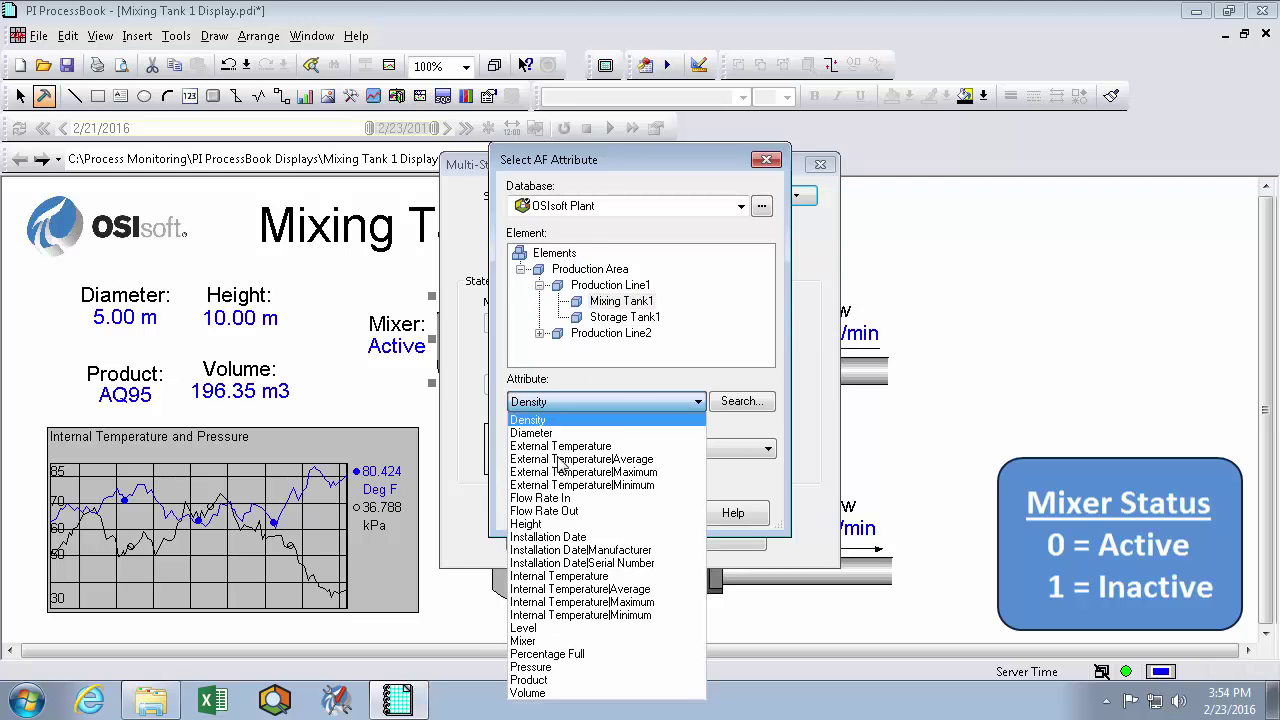
click(545, 640)
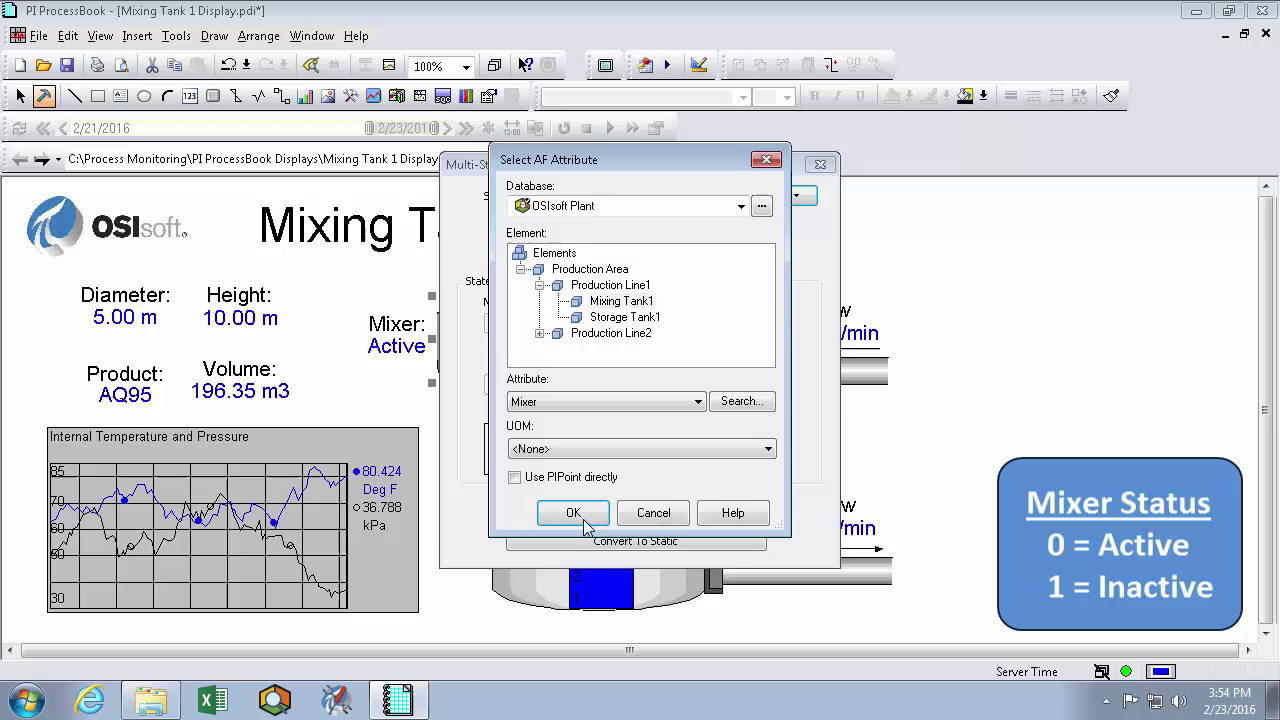
click(571, 514)
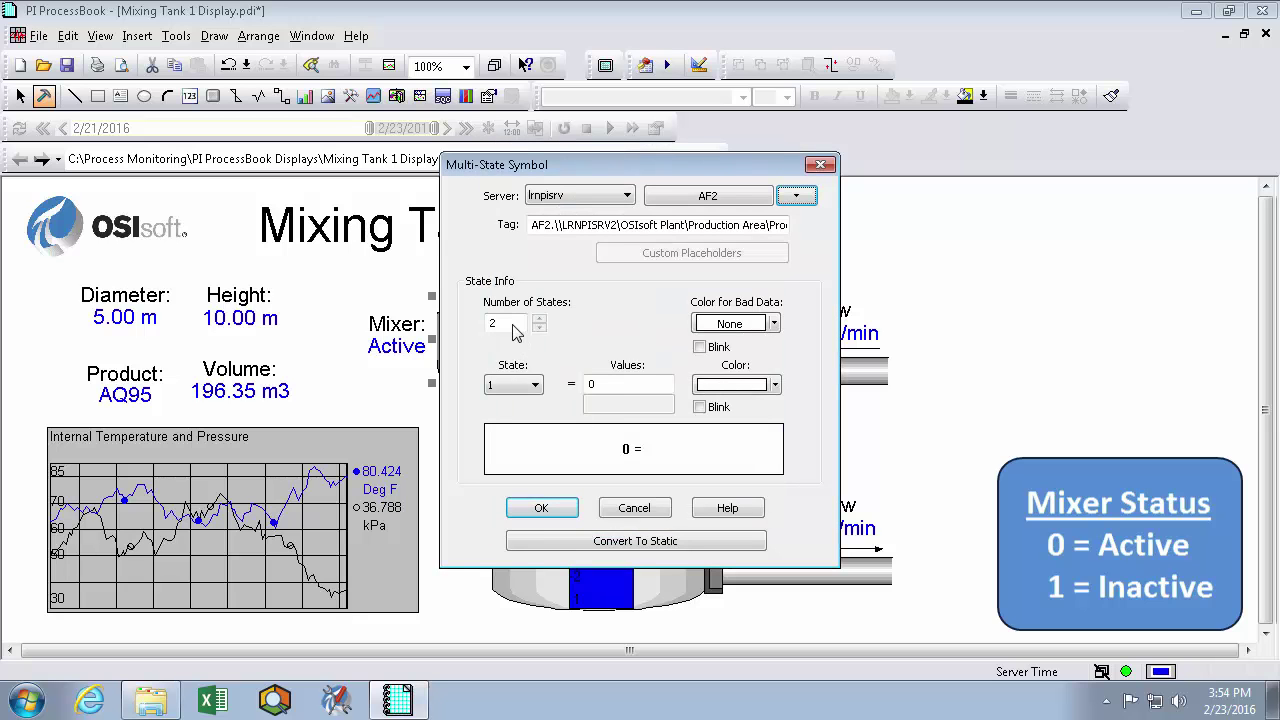
Give both motor states no colour, make state 2 blink, and run the display.
click(626, 388)
click(776, 386)
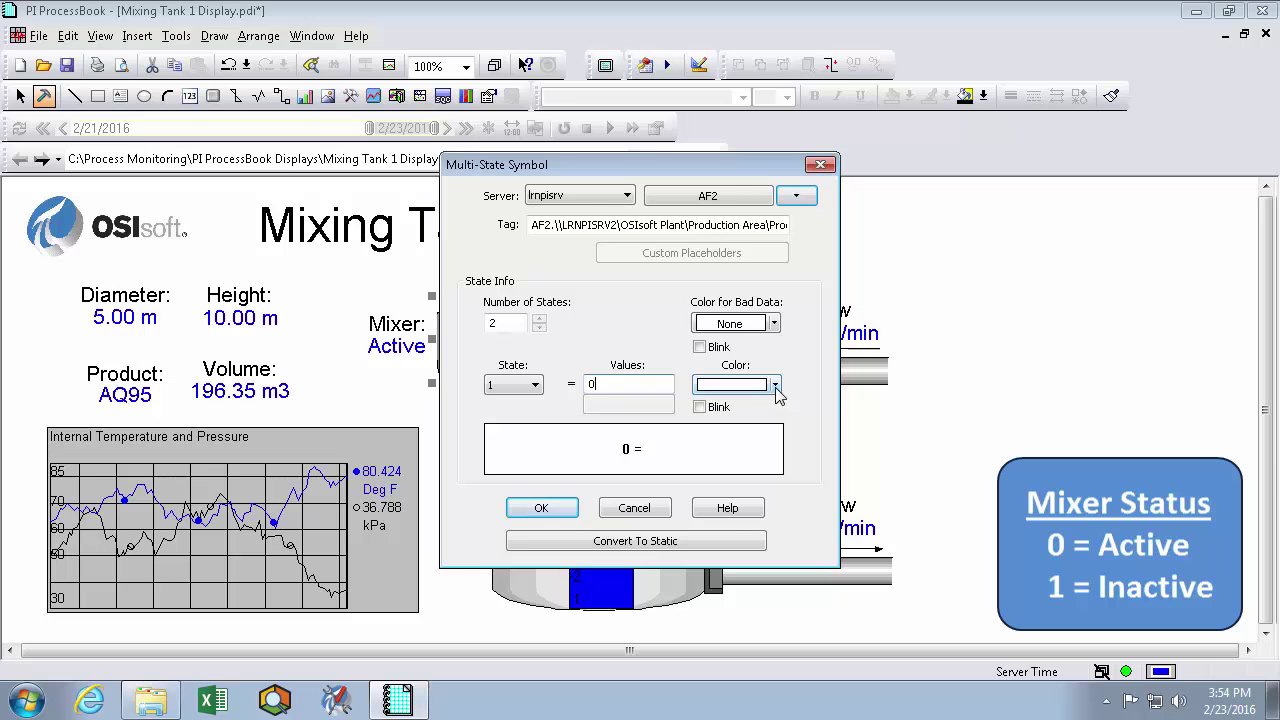
click(776, 386)
click(743, 554)
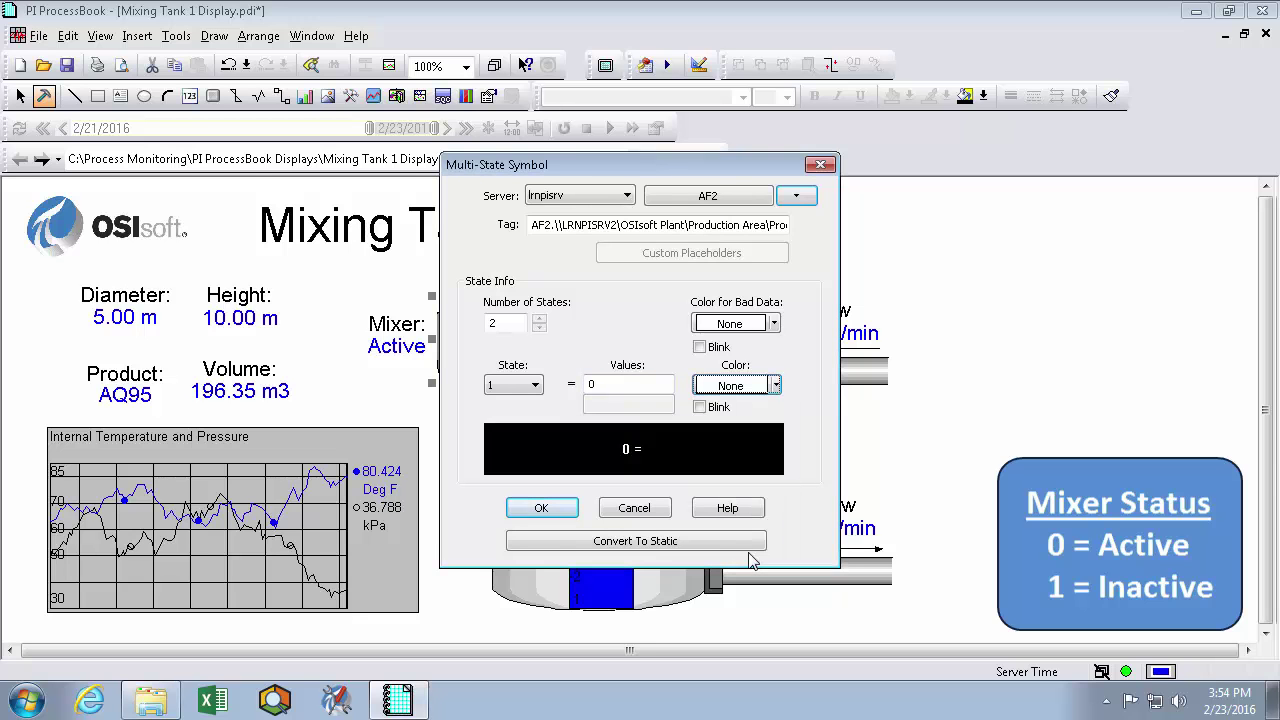
click(536, 386)
click(528, 416)
click(779, 386)
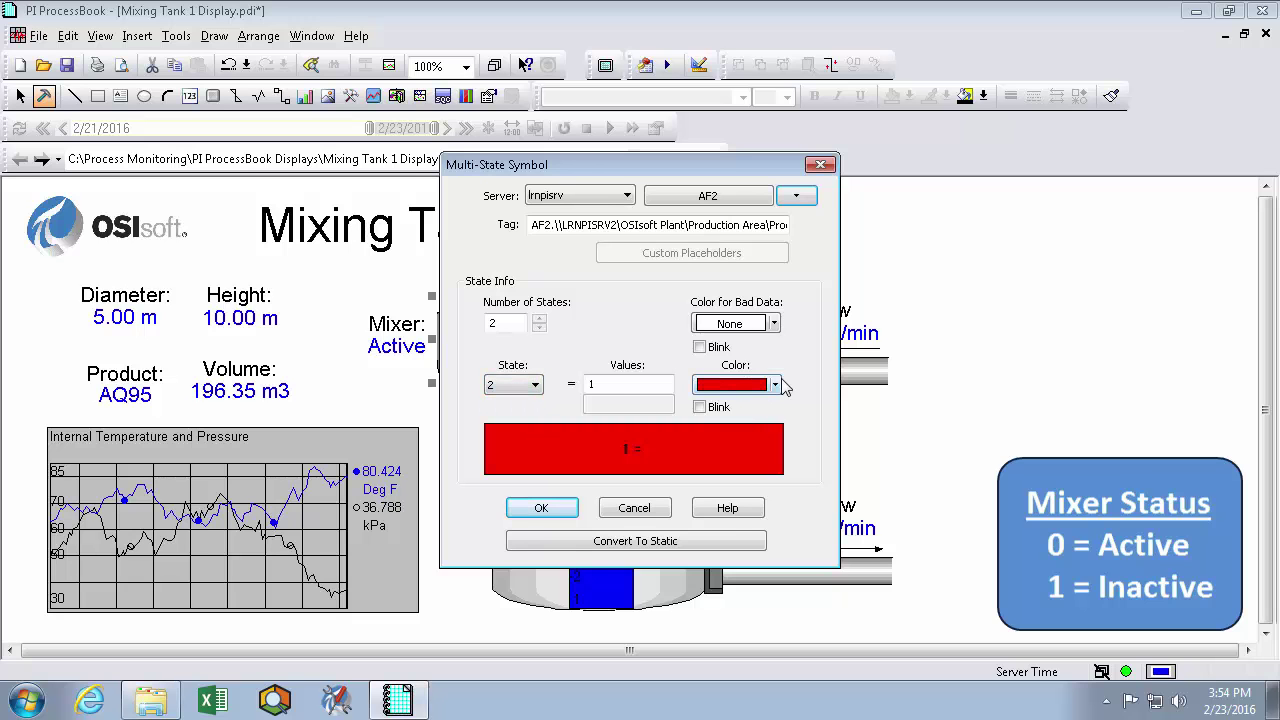
click(779, 386)
click(756, 557)
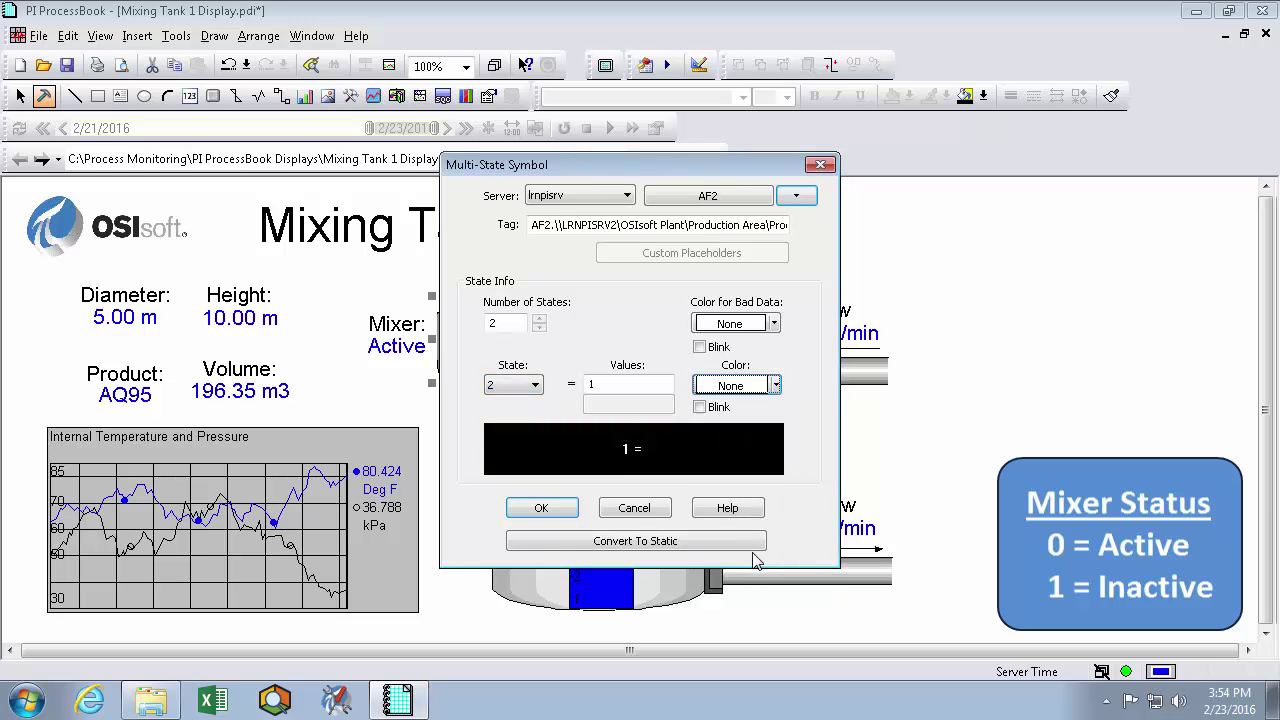
click(700, 407)
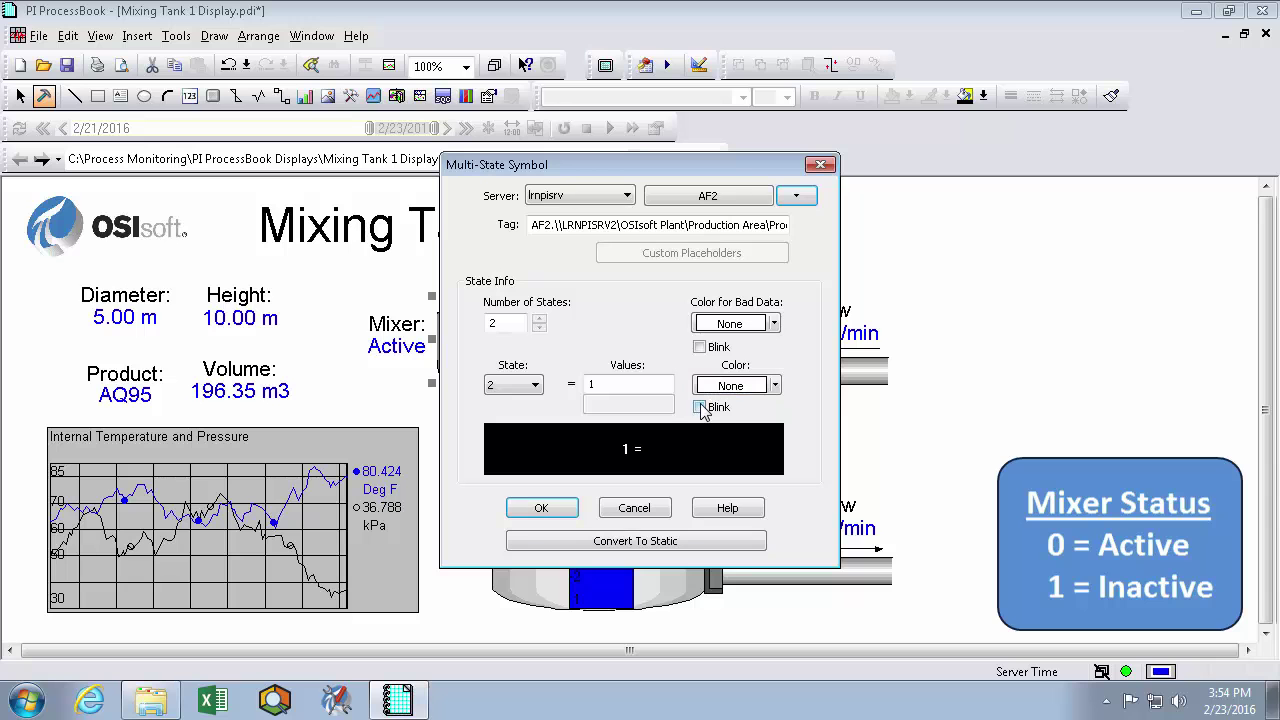
click(540, 510)
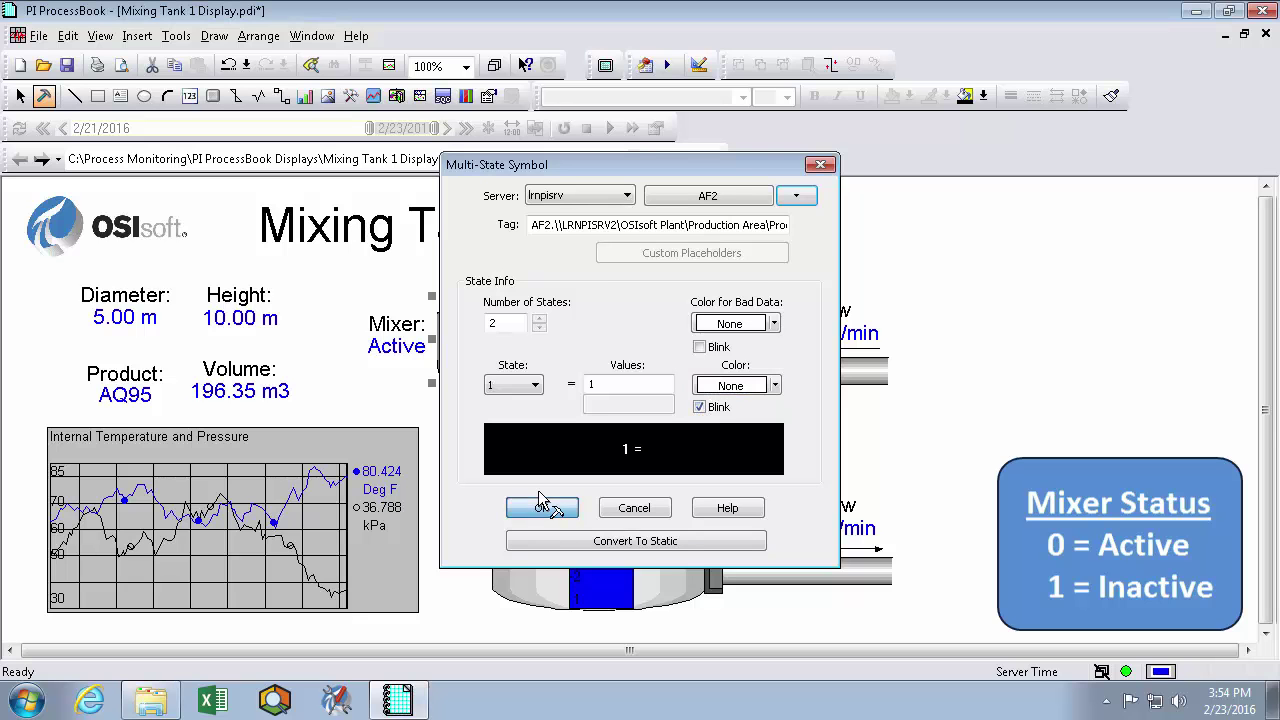
click(40, 98)
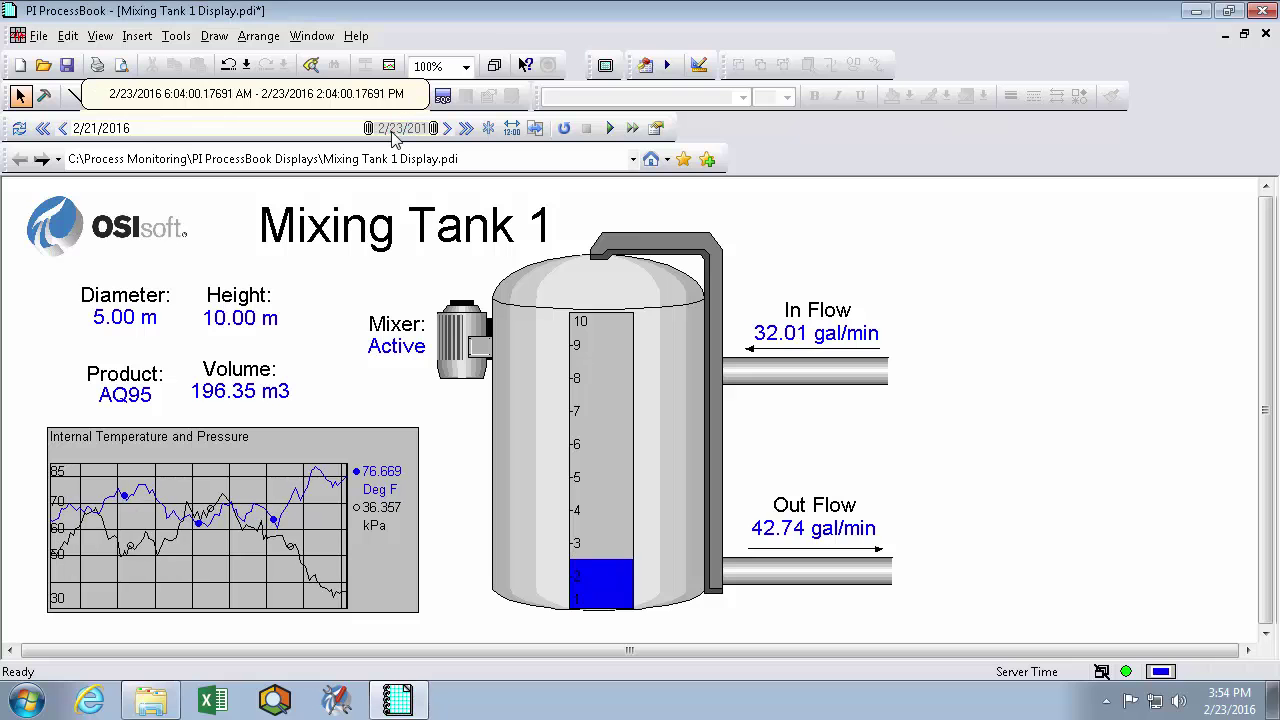
Move the time range earlier until Mixer reads Inactive in red at 61.36 gal/min.
drag(395, 138, 383, 138)
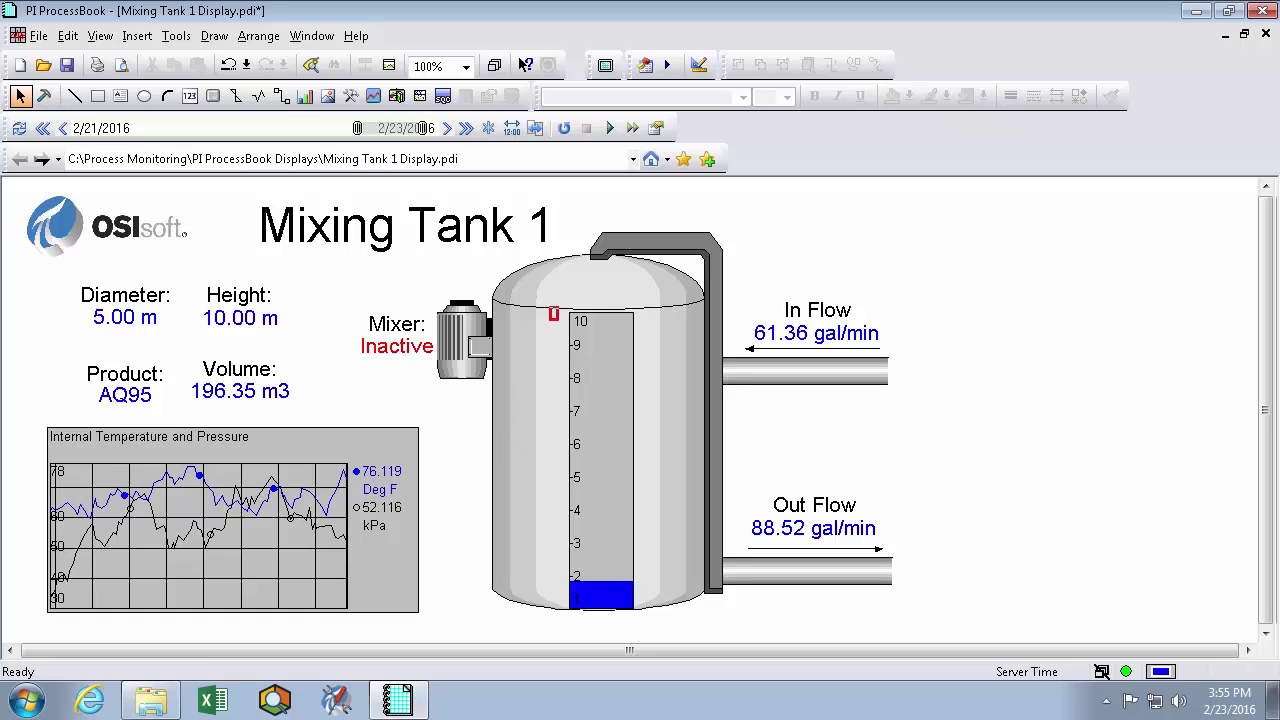
drag(549, 308, 661, 631)
key(Escape)
Return to build mode and select the level bar inside the tank.
click(43, 95)
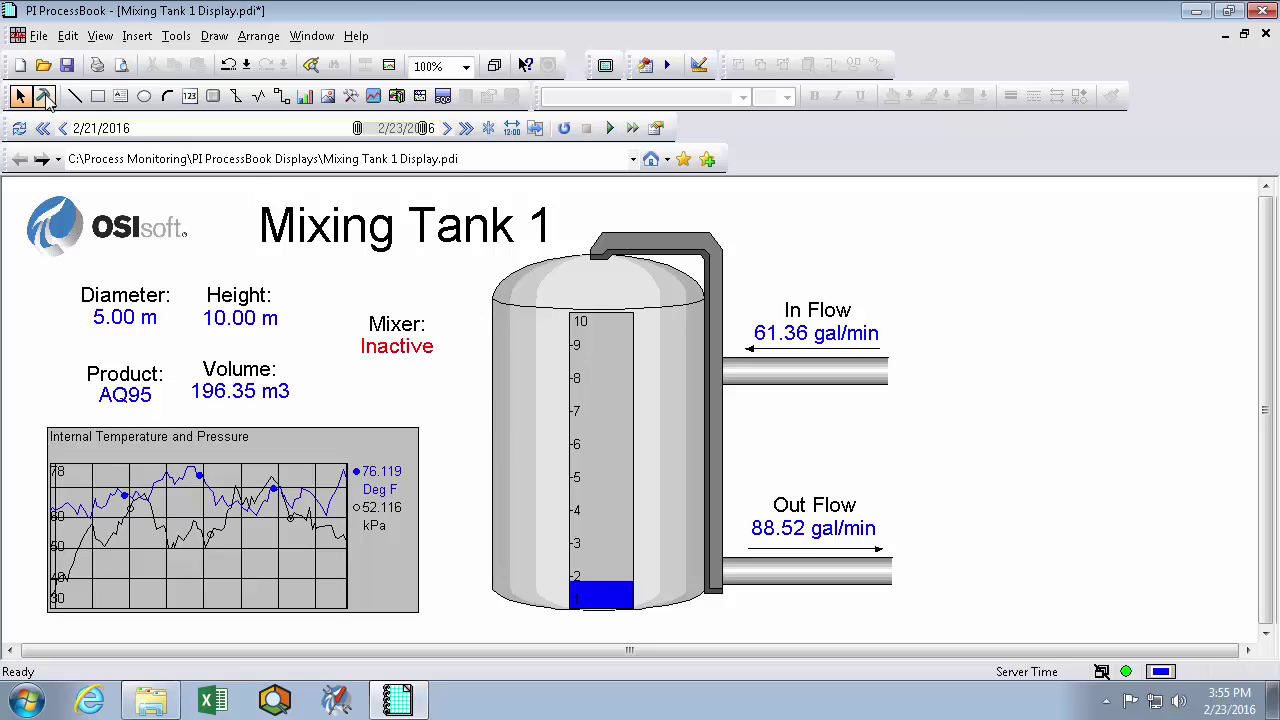
click(611, 418)
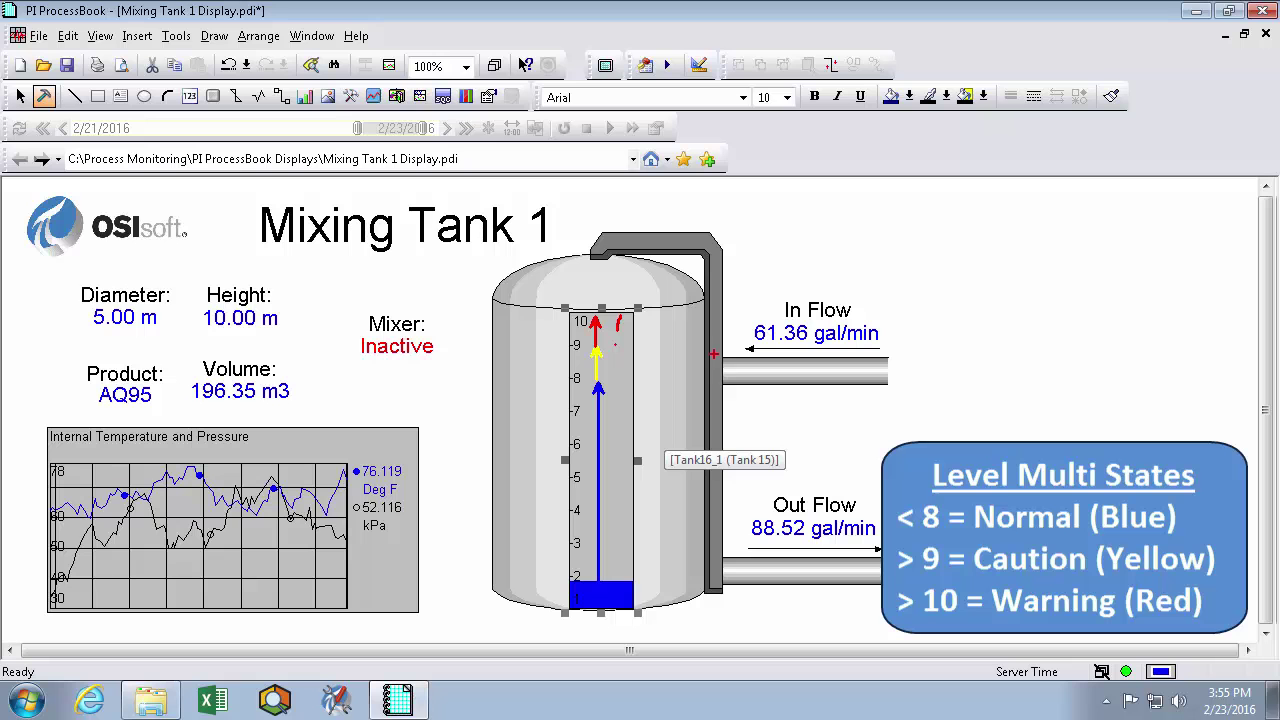
Start a multi-state definition for the level bar using an AF attribute source.
click(69, 36)
click(114, 314)
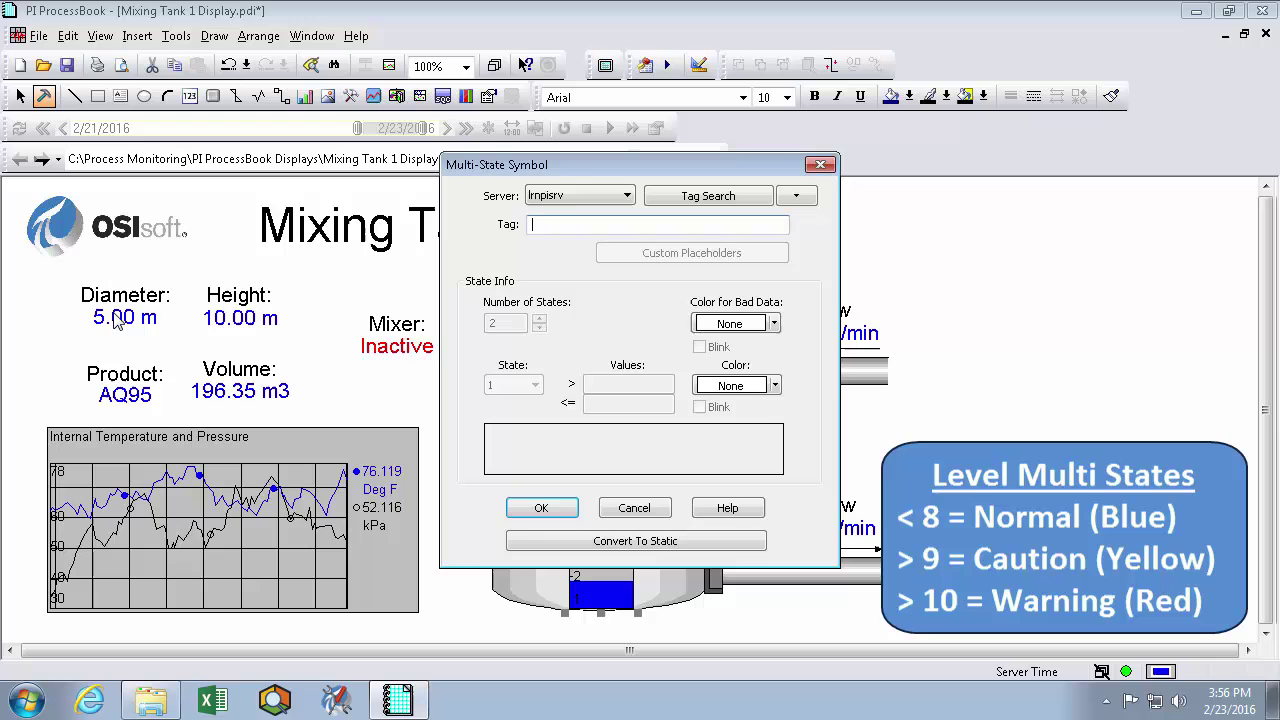
drag(551, 171, 627, 172)
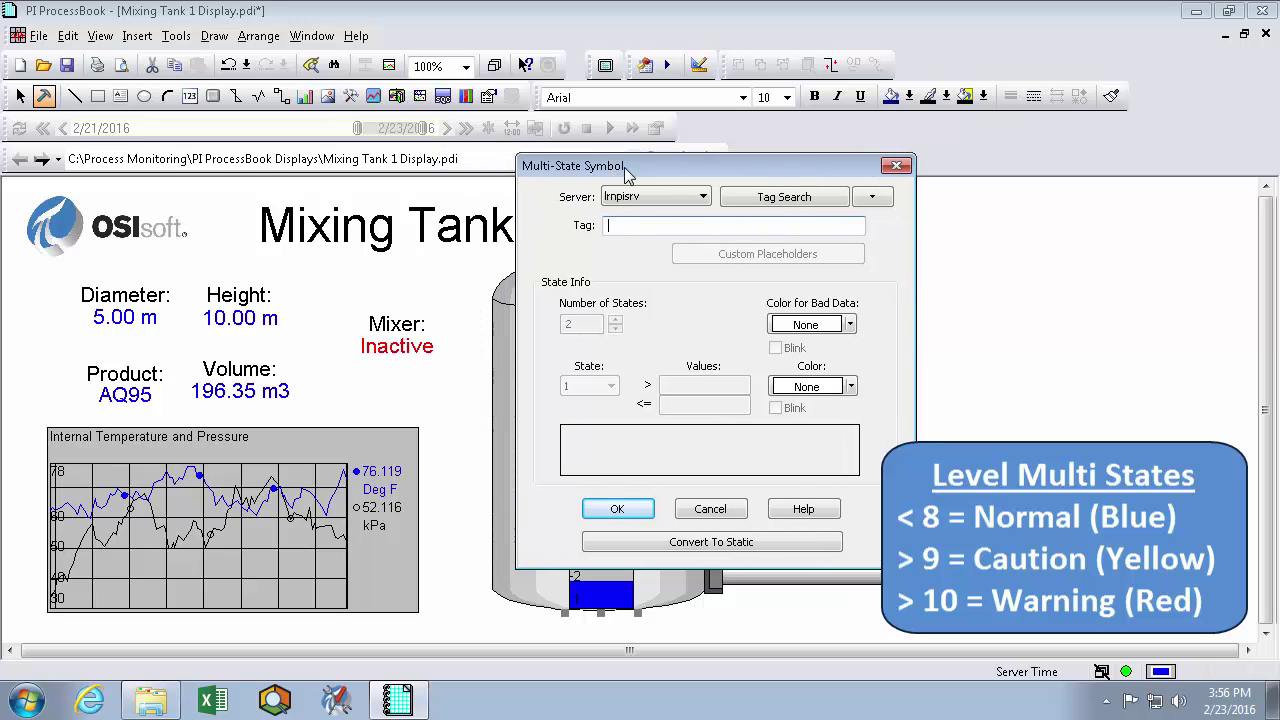
click(872, 197)
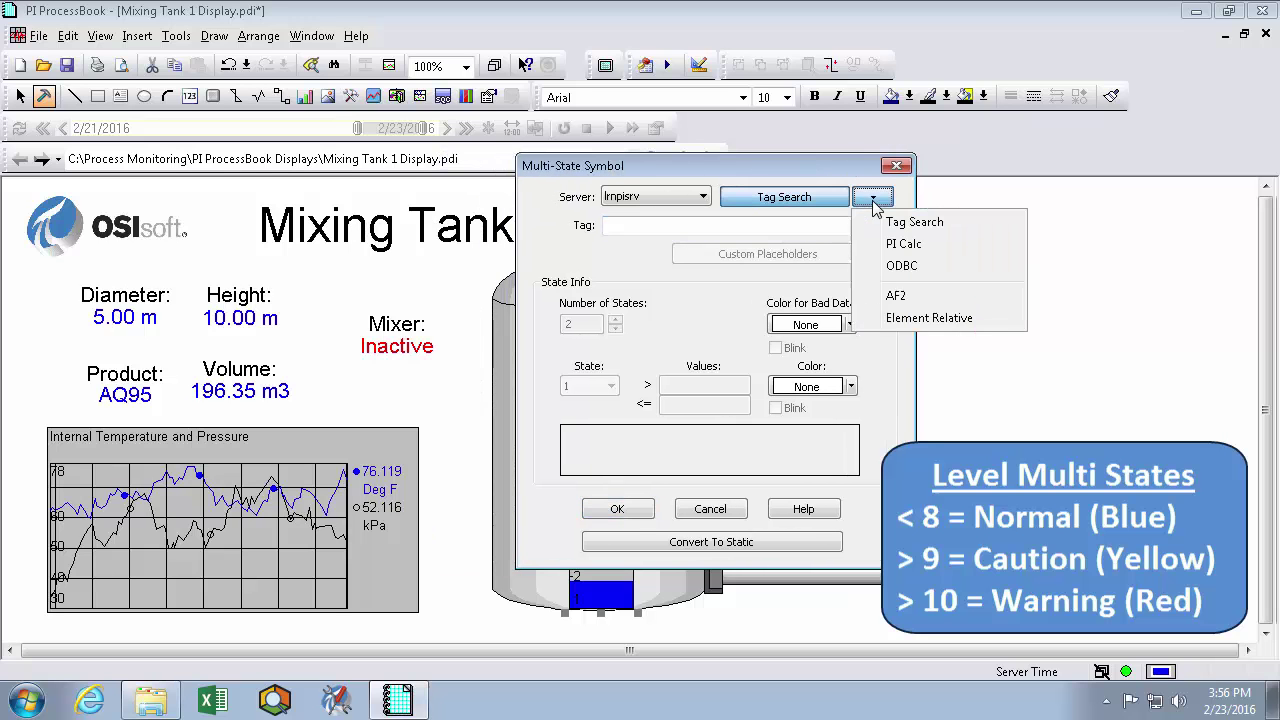
click(943, 295)
Link it to Mixing Tank1's Level attribute and set the number of states to 3.
click(520, 269)
click(539, 285)
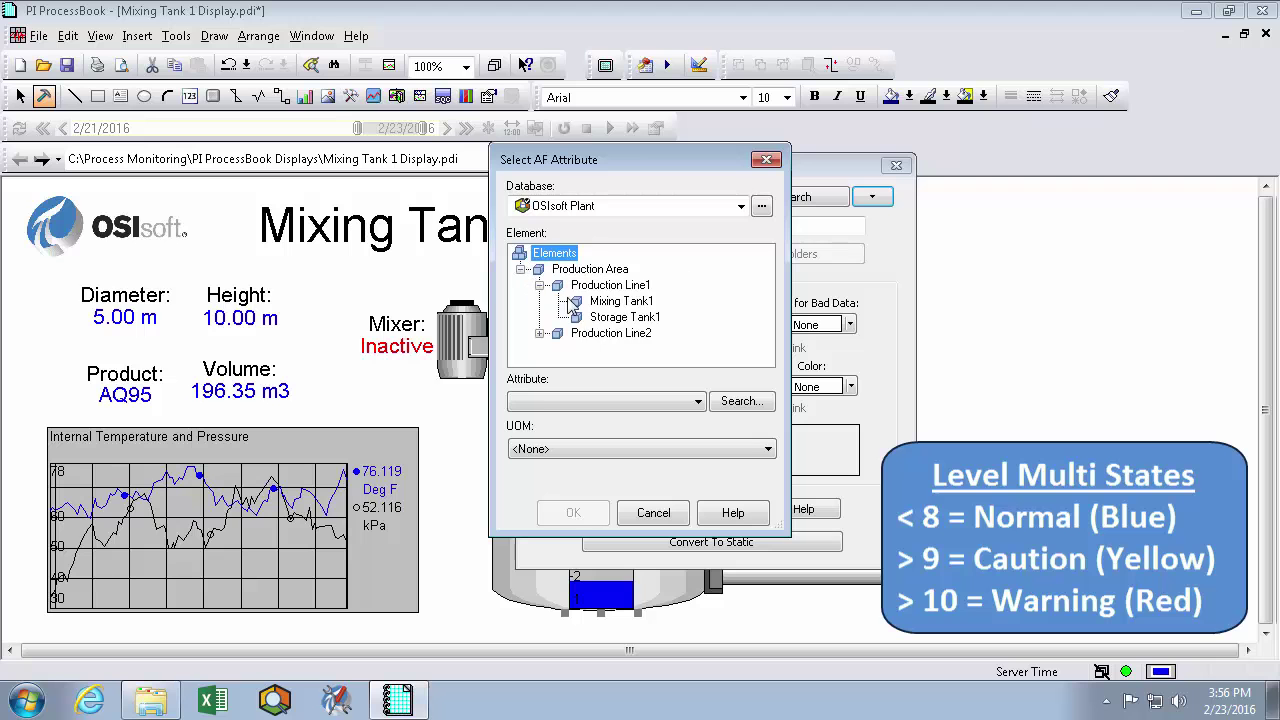
click(610, 301)
click(590, 401)
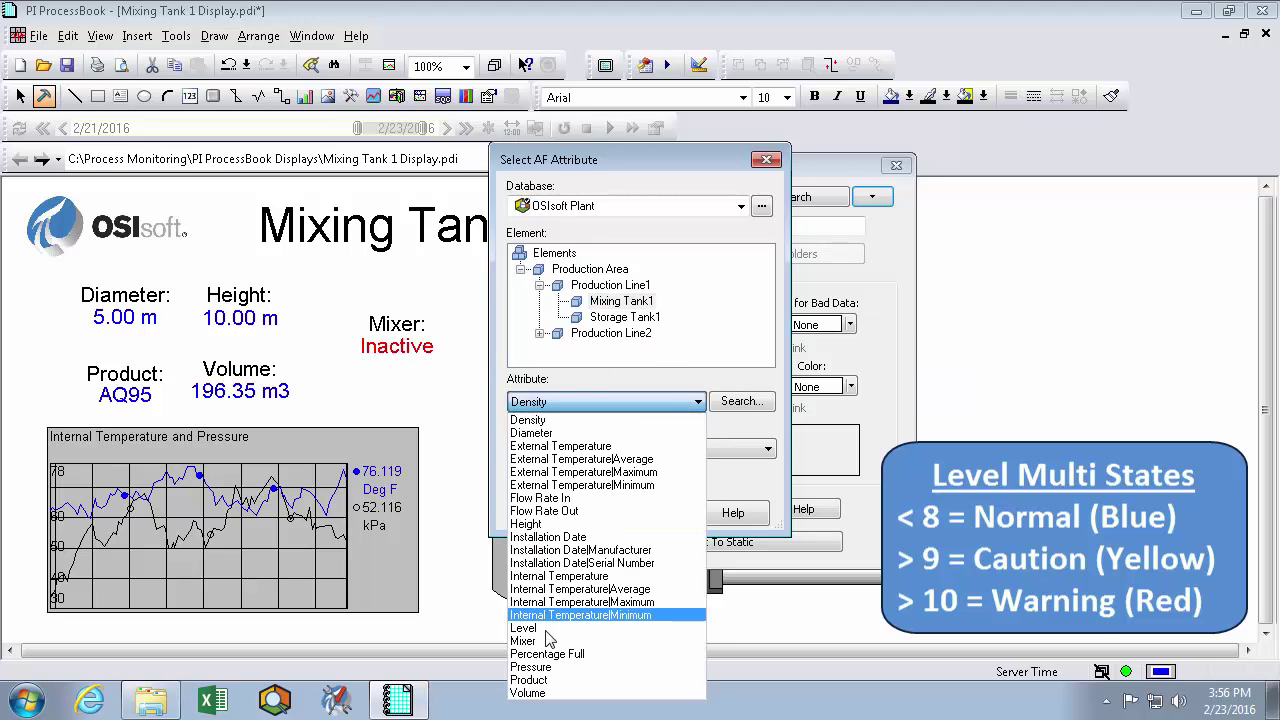
click(546, 628)
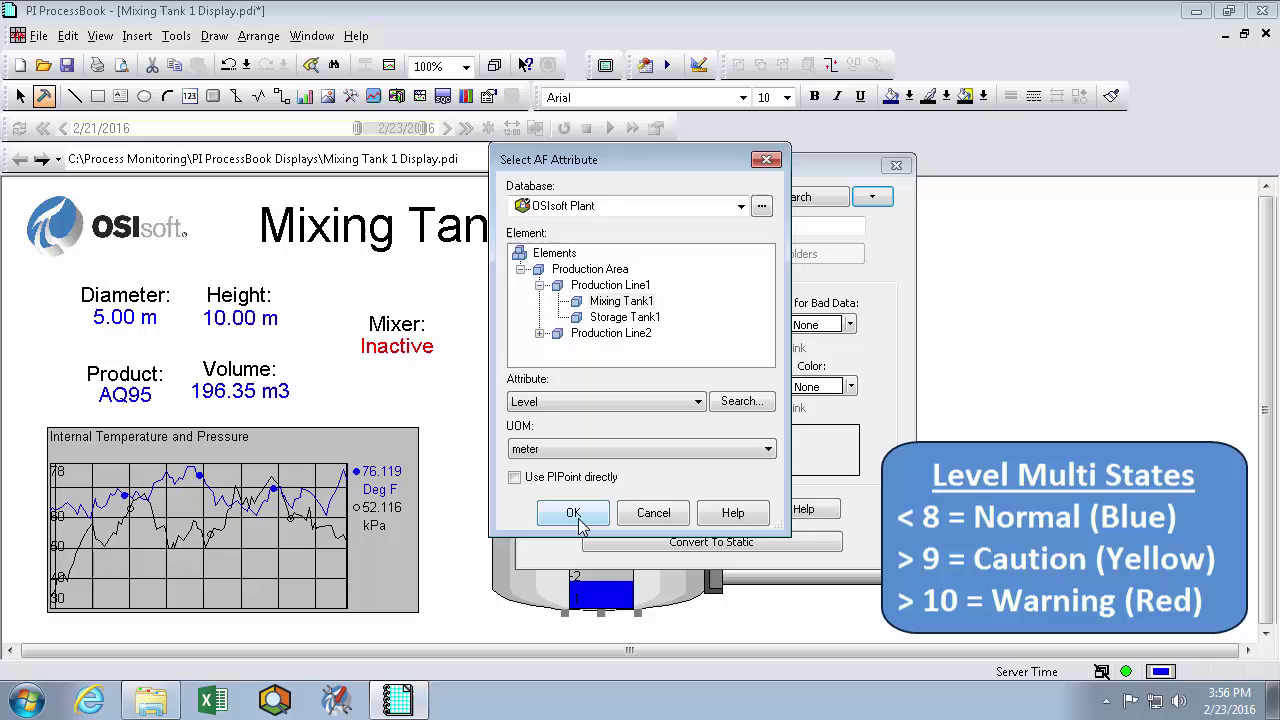
click(576, 518)
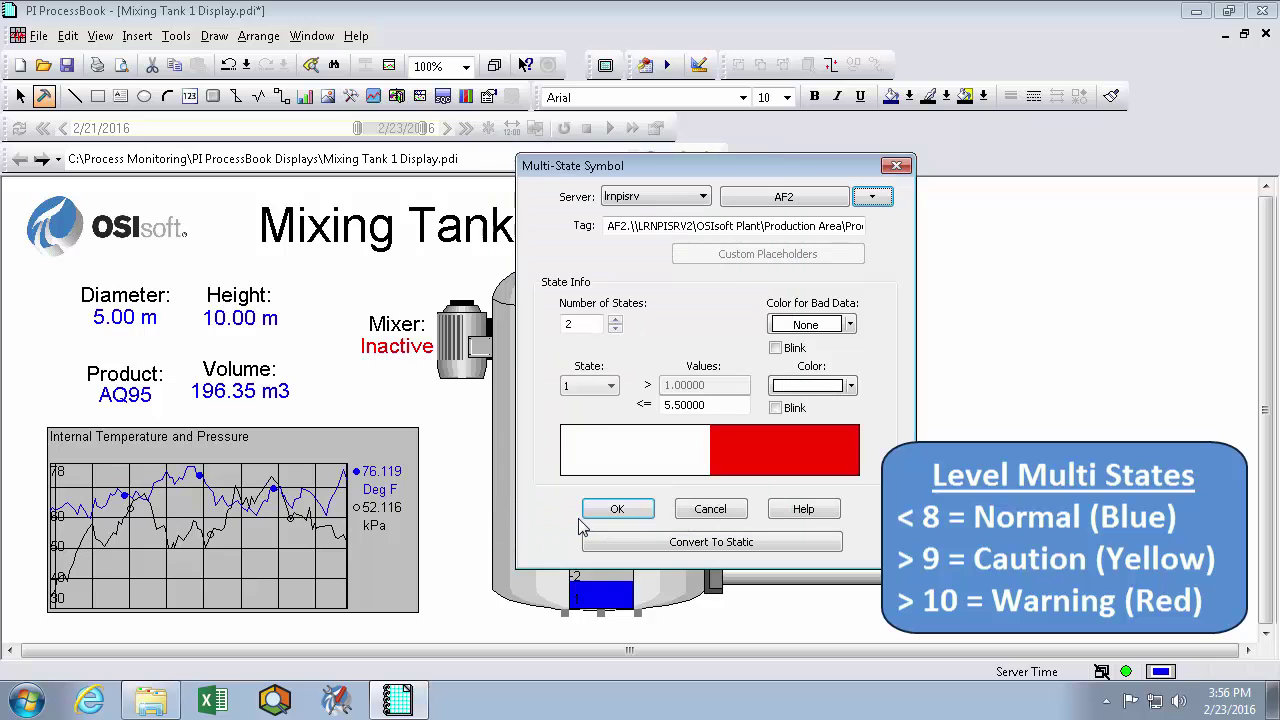
click(615, 320)
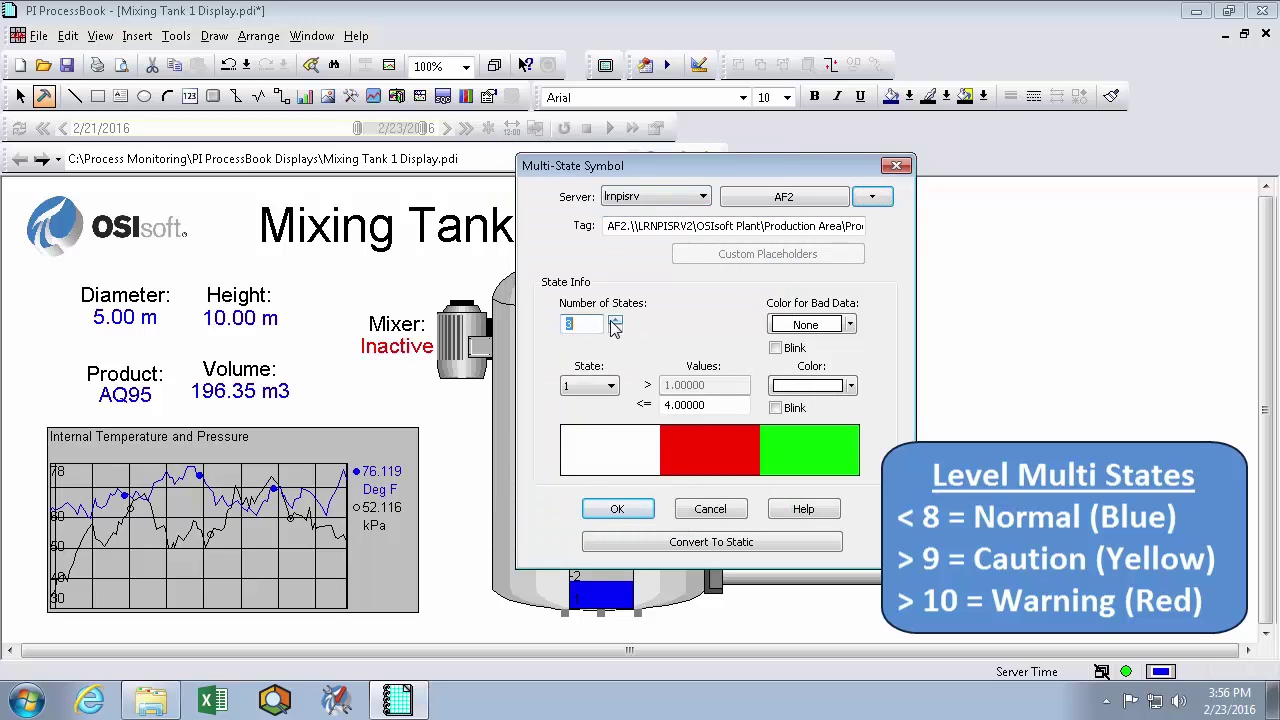
click(595, 324)
Set level state 1 to an upper limit of 8 with blue colour.
drag(724, 405, 646, 410)
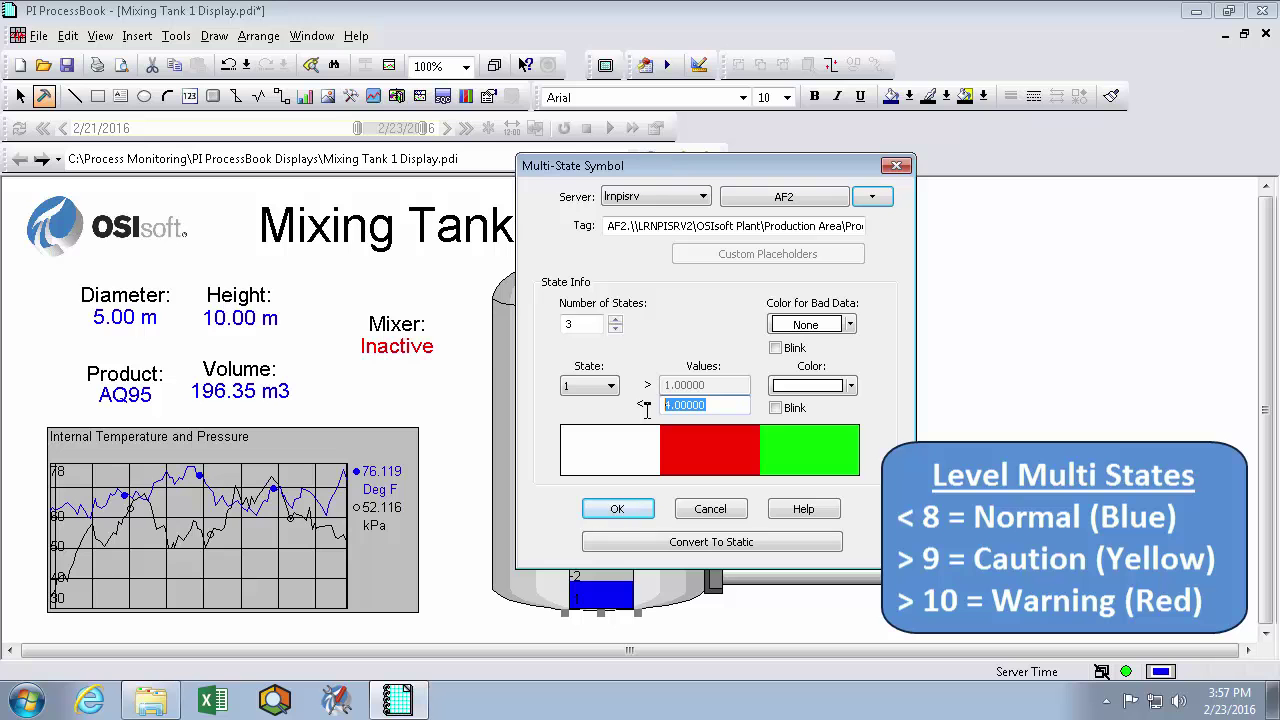
text(8)
click(851, 386)
click(855, 411)
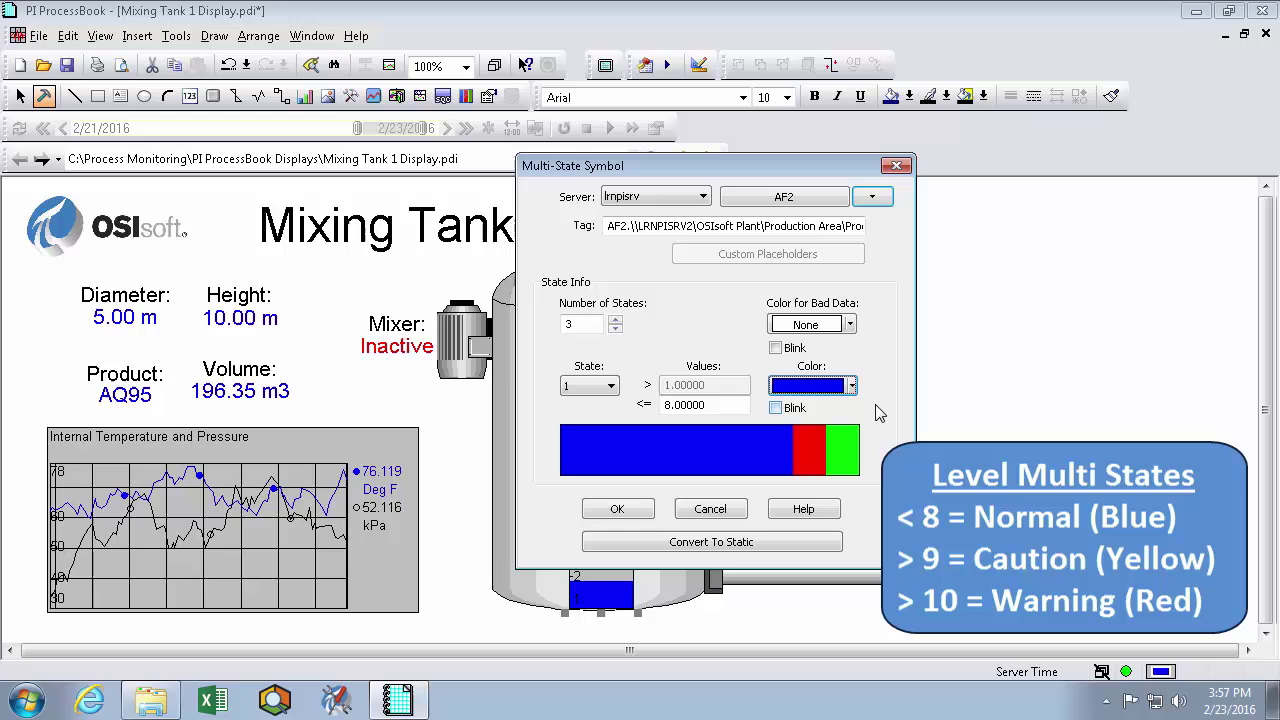
Set state 2 to an upper limit of 9 with yellow colour.
click(611, 387)
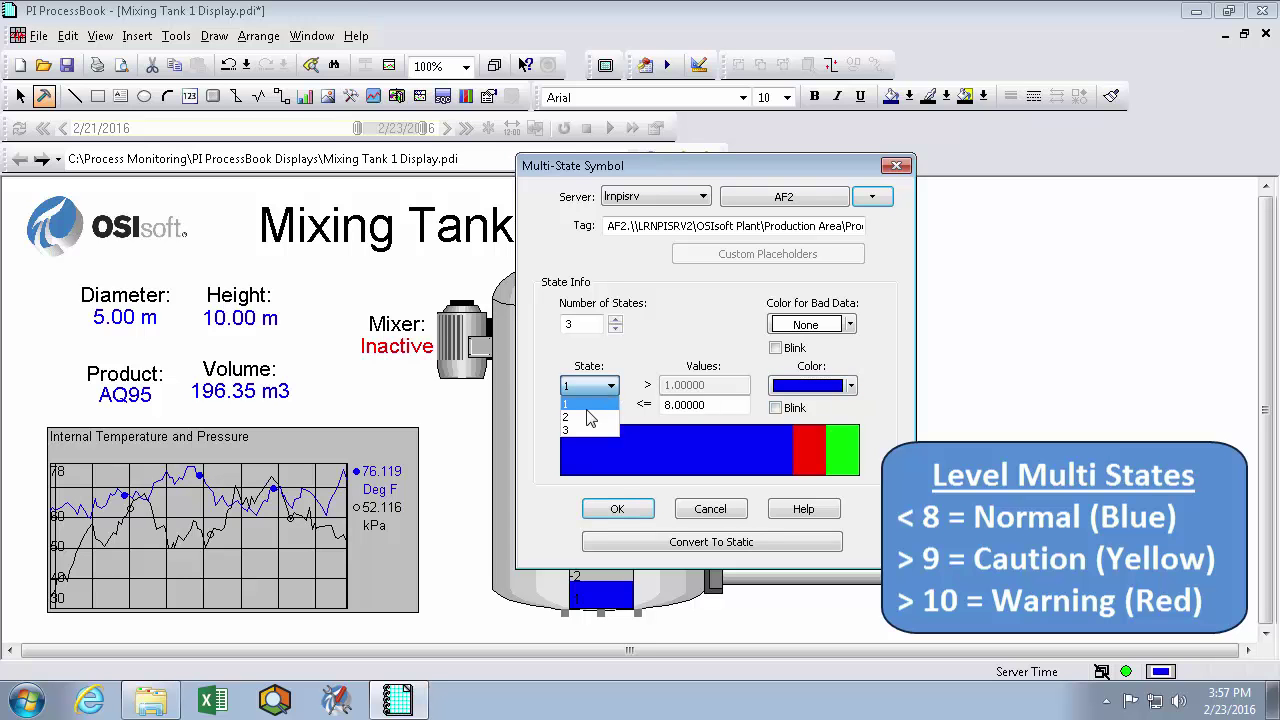
click(588, 414)
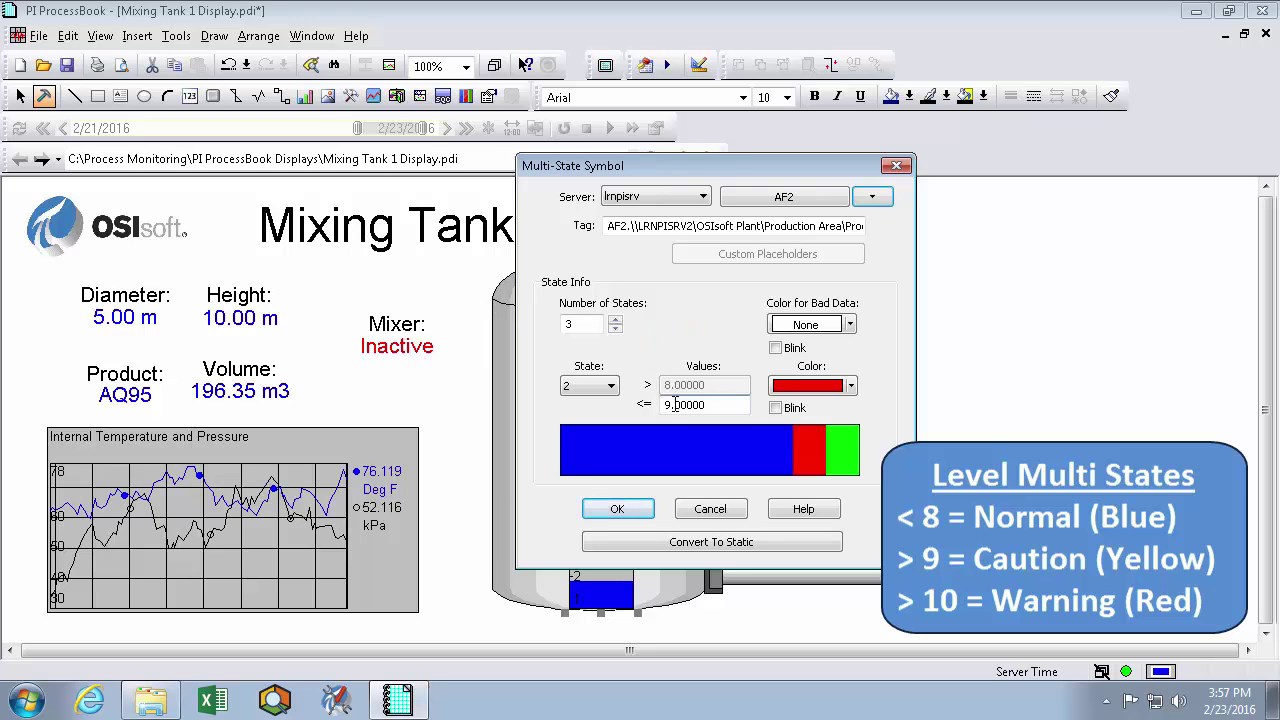
drag(664, 405, 676, 405)
click(720, 403)
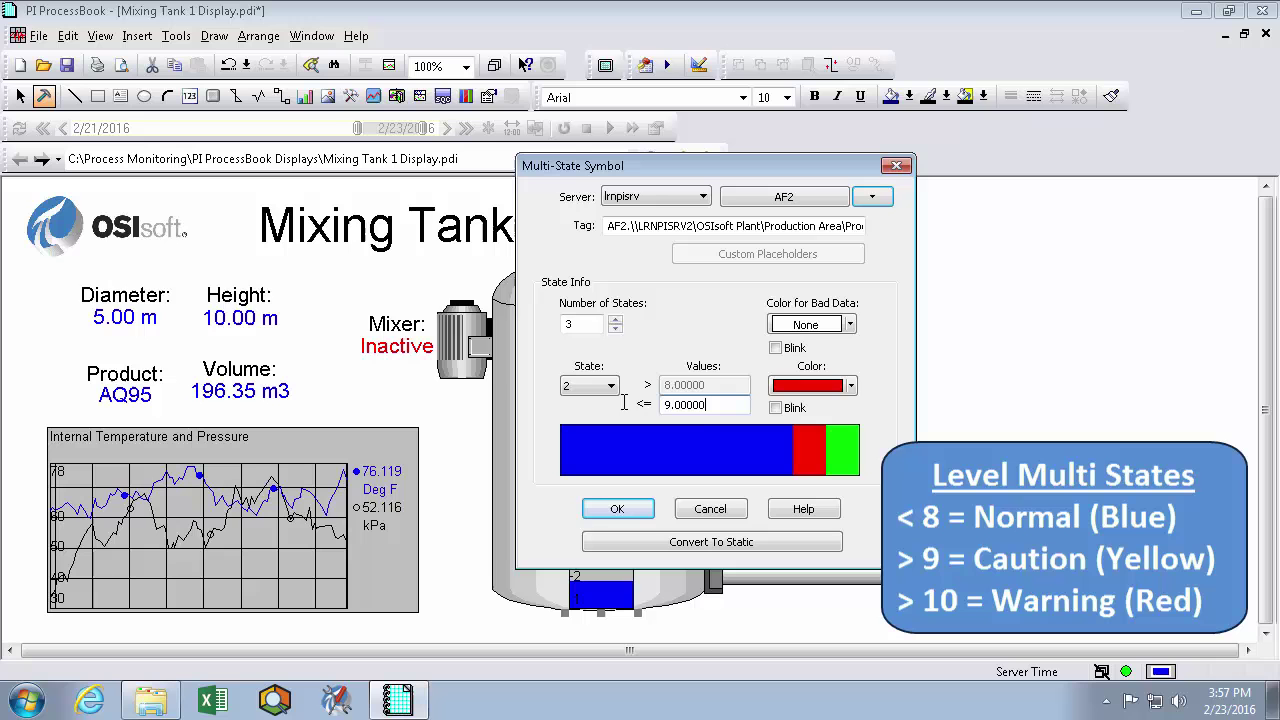
click(850, 386)
click(832, 438)
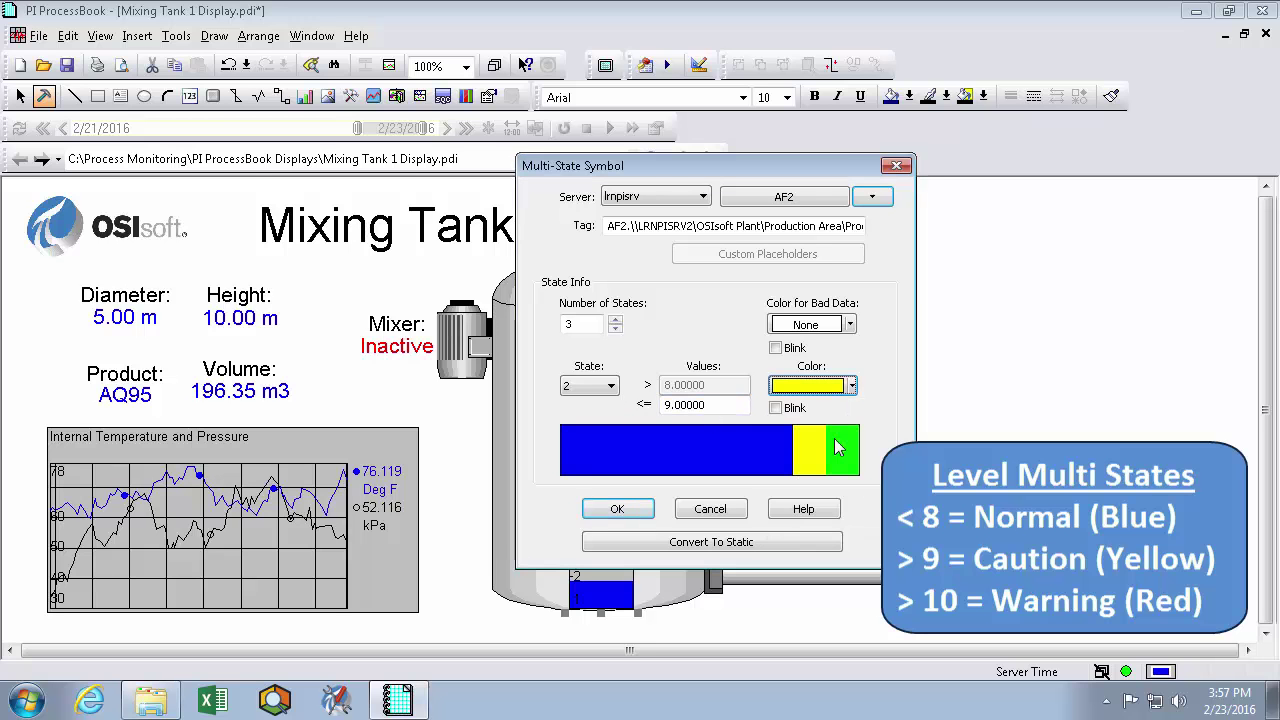
Make state 3 red and blinking, then apply the level bar states.
click(617, 393)
click(581, 428)
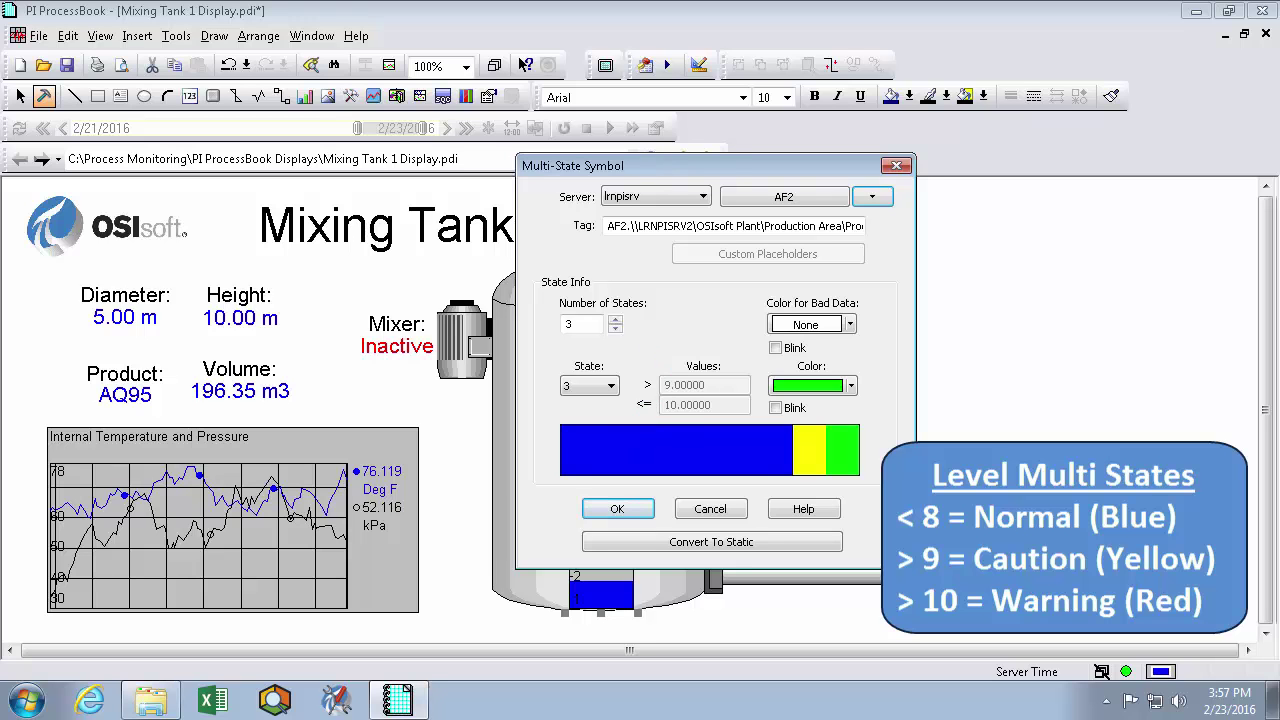
click(849, 386)
click(808, 413)
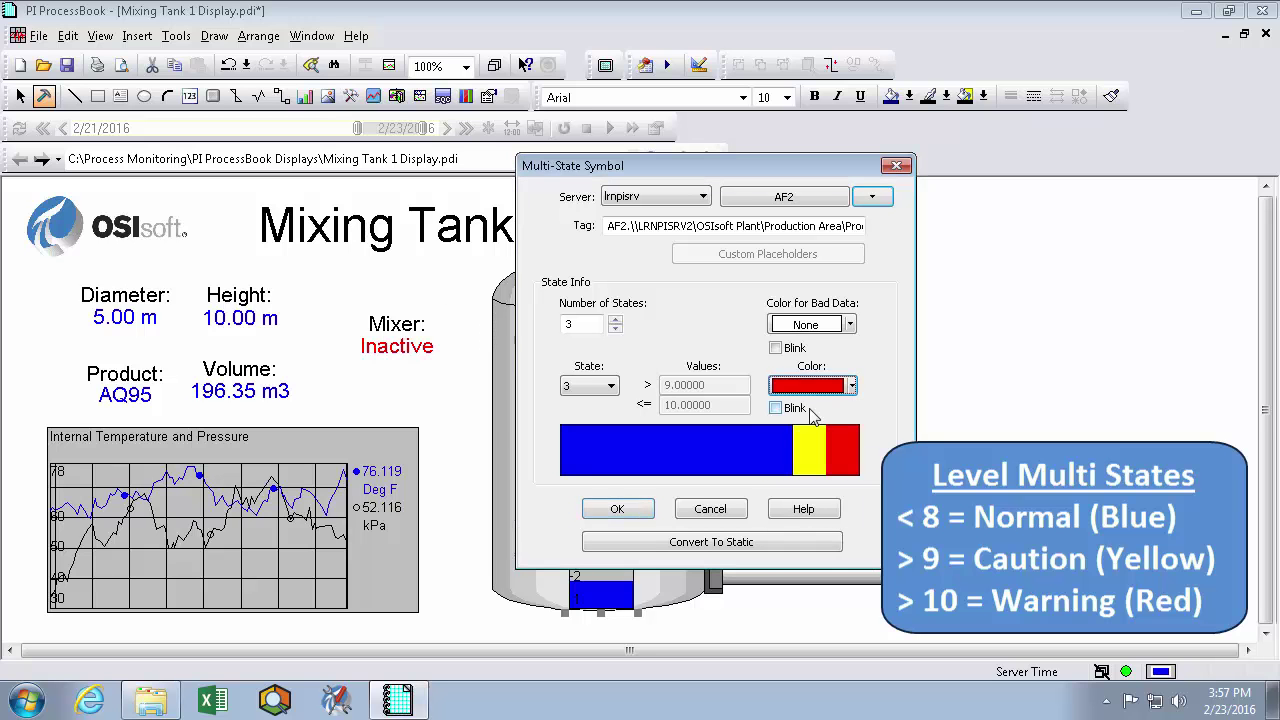
click(776, 409)
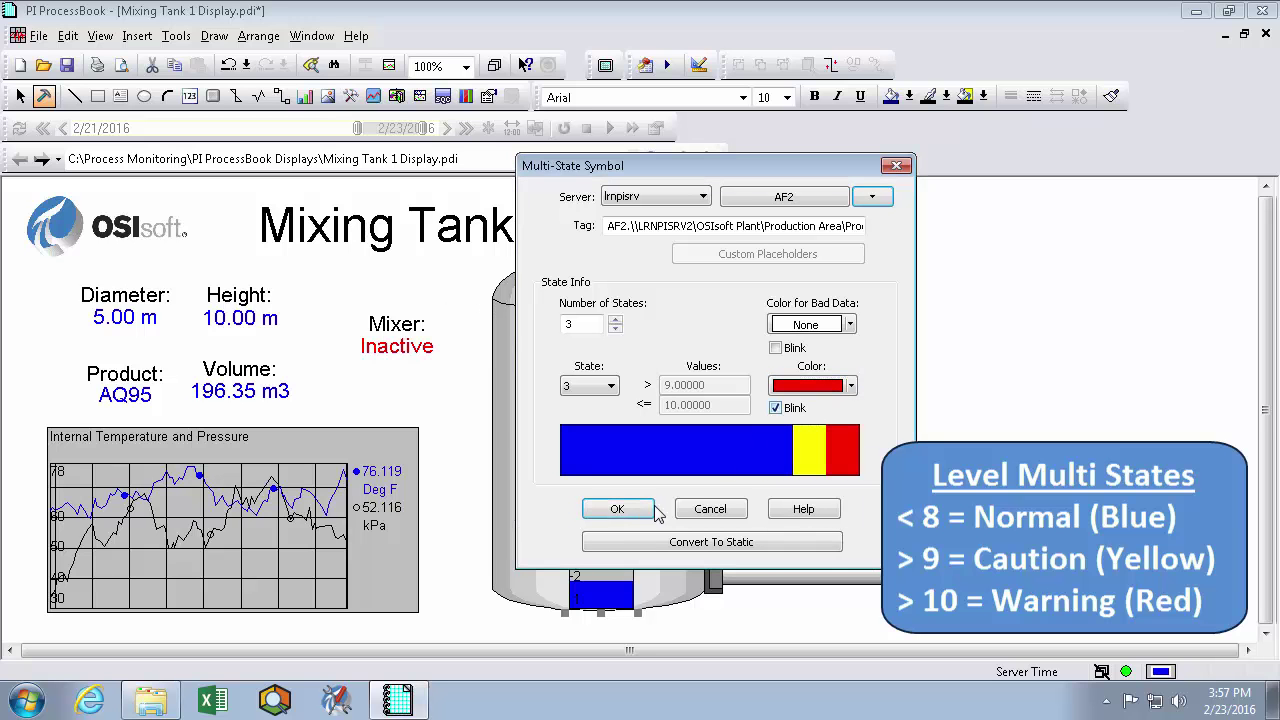
click(616, 511)
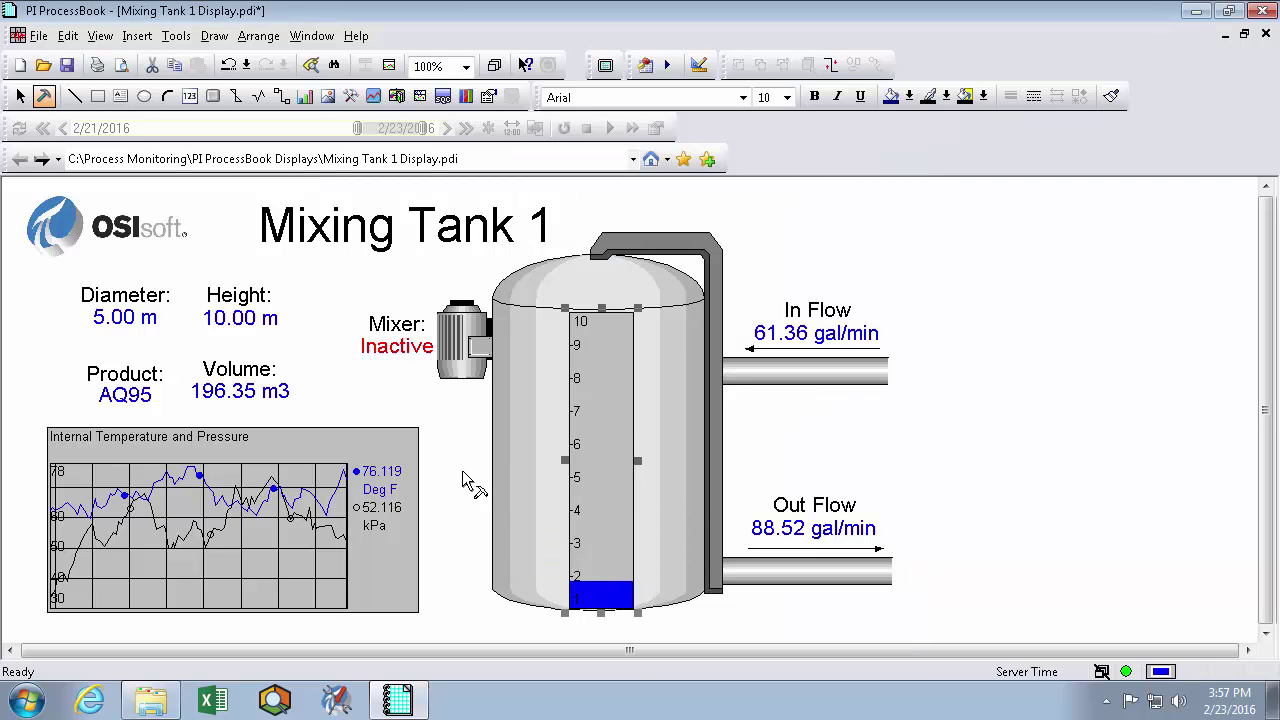
Run the display and shift the time range earlier until the level bar shows full red with Mixer Active.
click(19, 97)
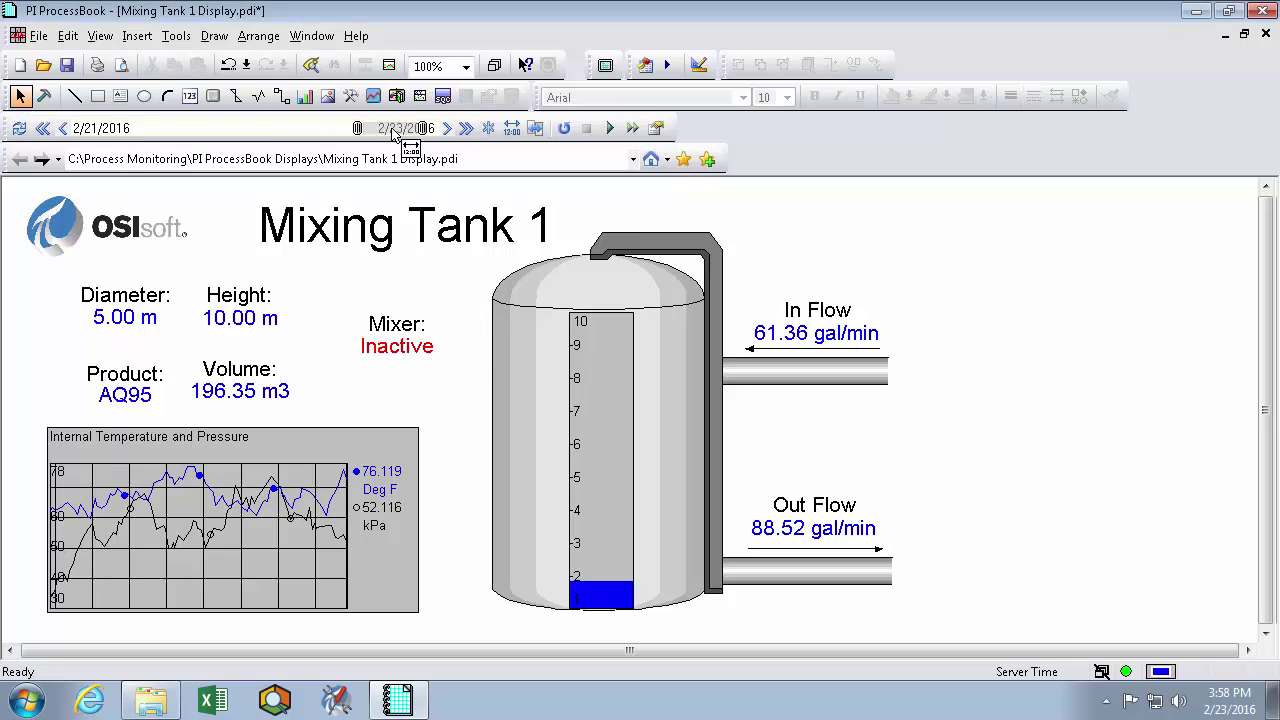
drag(406, 131, 320, 128)
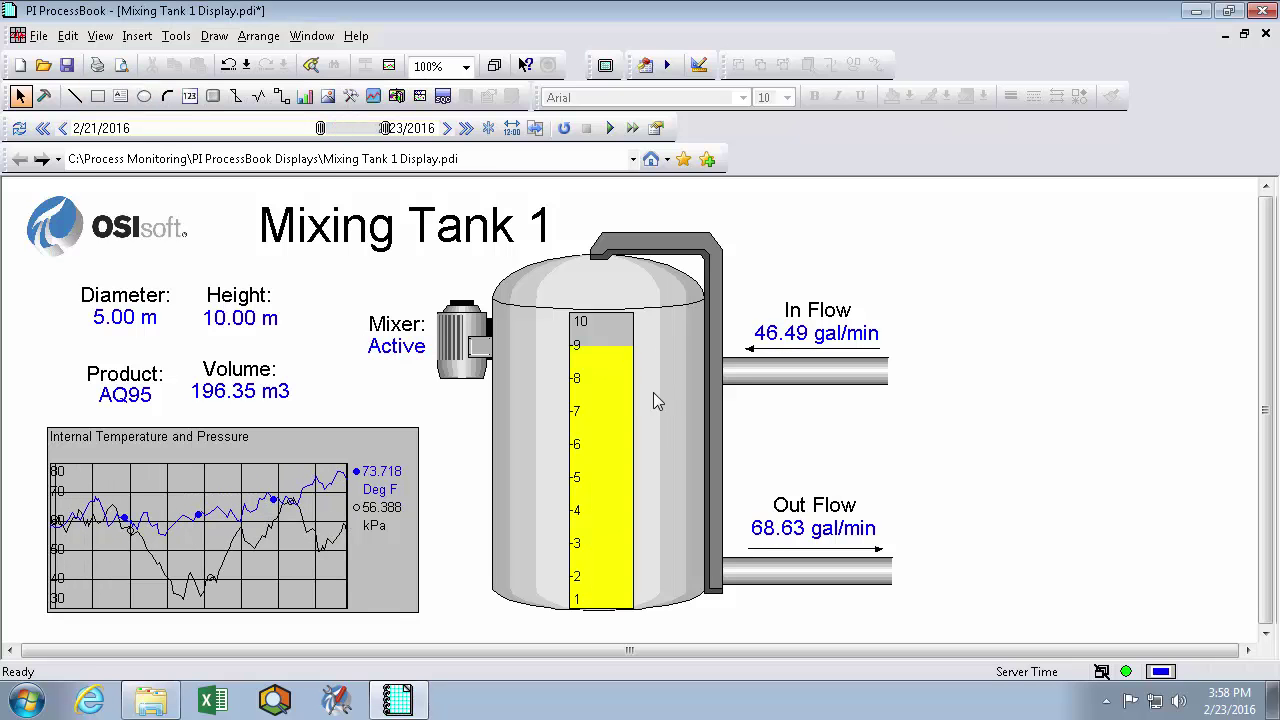
mouse_move(352, 137)
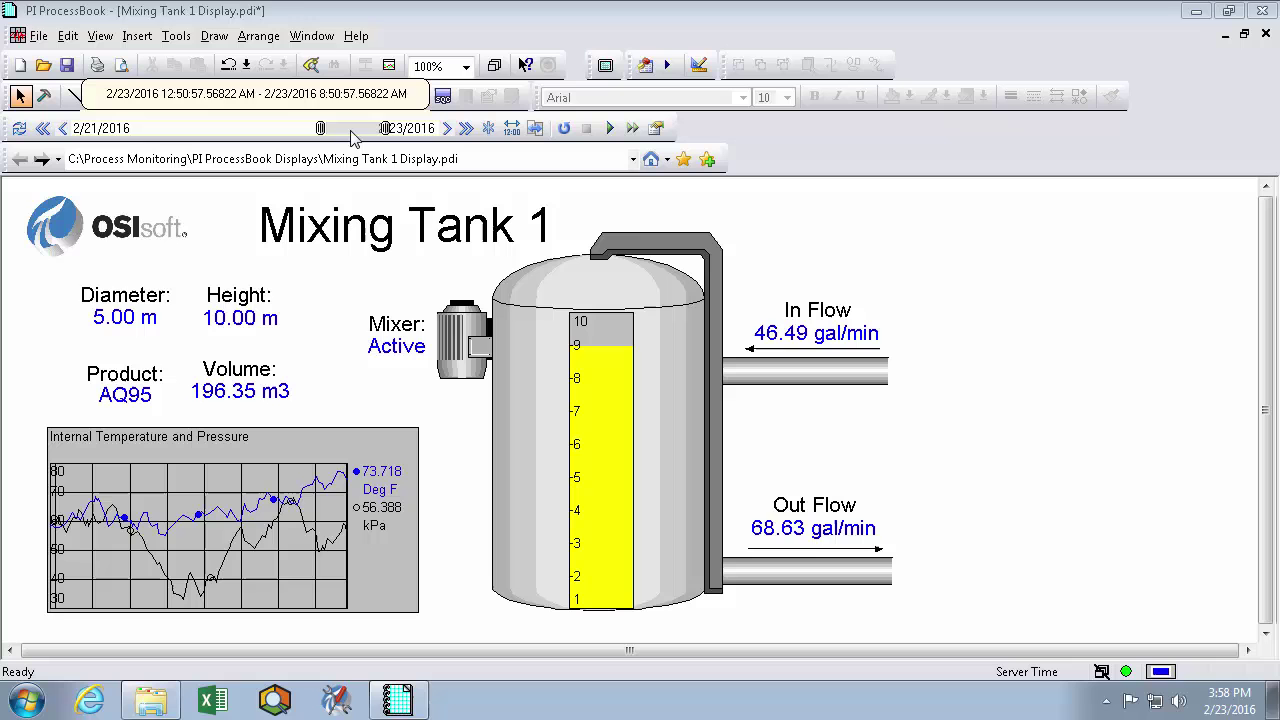
drag(350, 135, 345, 140)
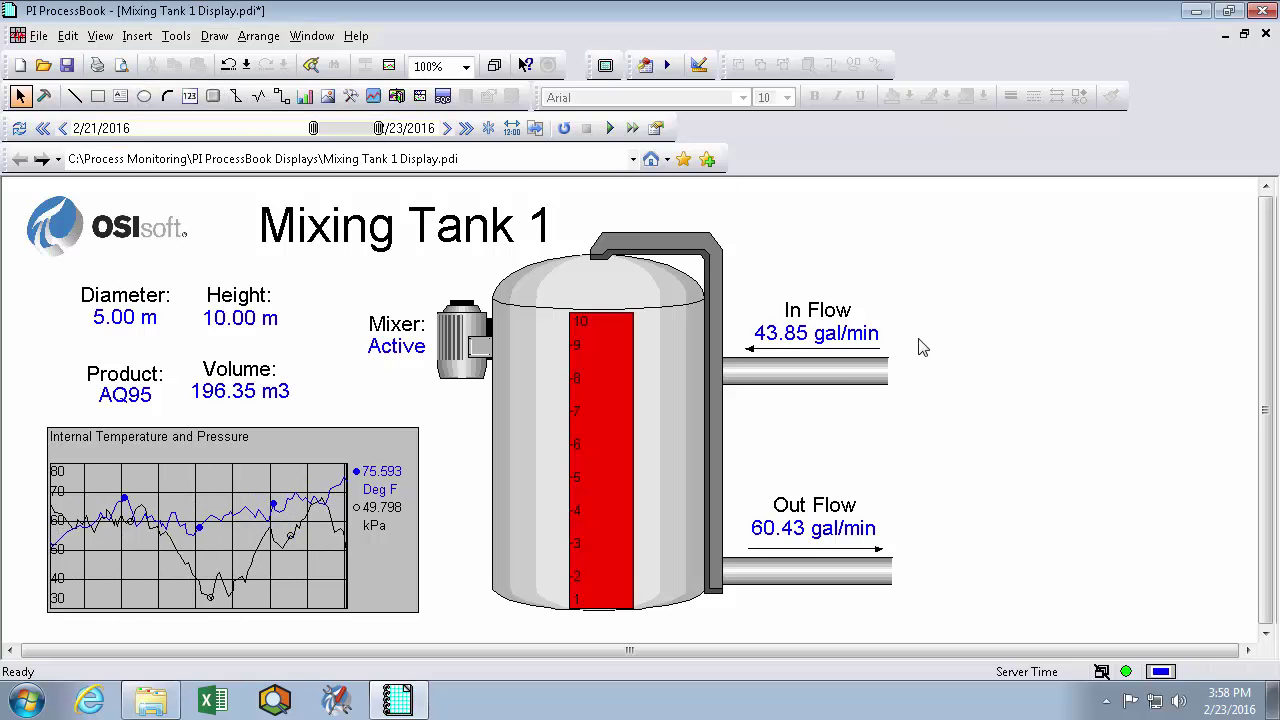